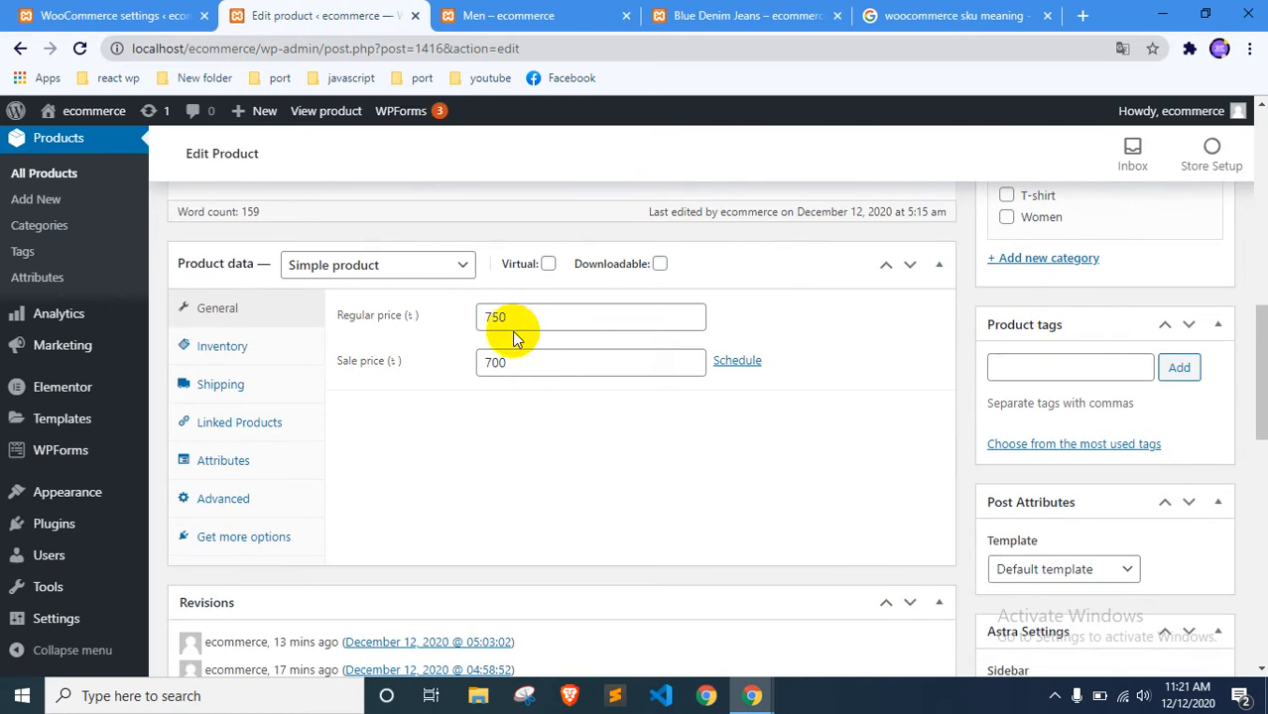
# - Look over the product's short description, product image and product data sections on the edit page
pyautogui.scroll(-3, 528, 351)
pyautogui.scroll(-3, 549, 315)
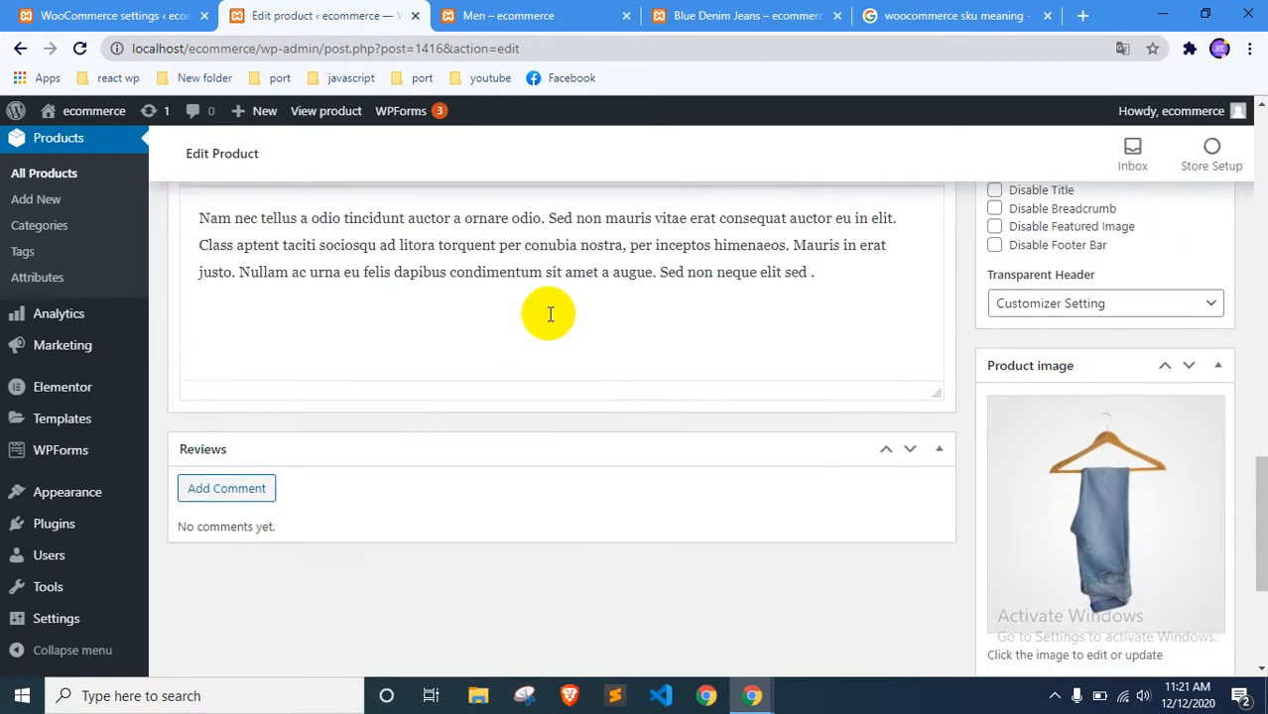
pyautogui.scroll(2, 362, 397)
pyautogui.doubleClick(362, 428)
pyautogui.scroll(-3, 1195, 327)
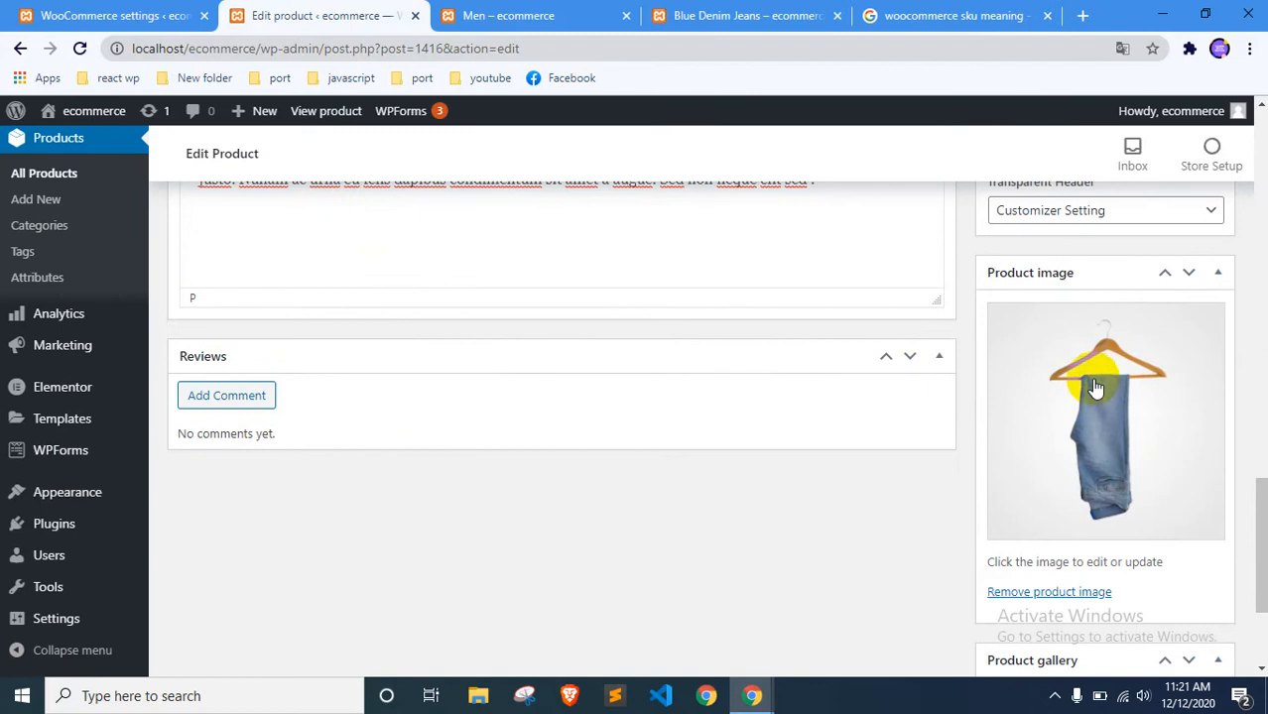
pyautogui.scroll(-2, 1032, 359)
pyautogui.scroll(5, 879, 429)
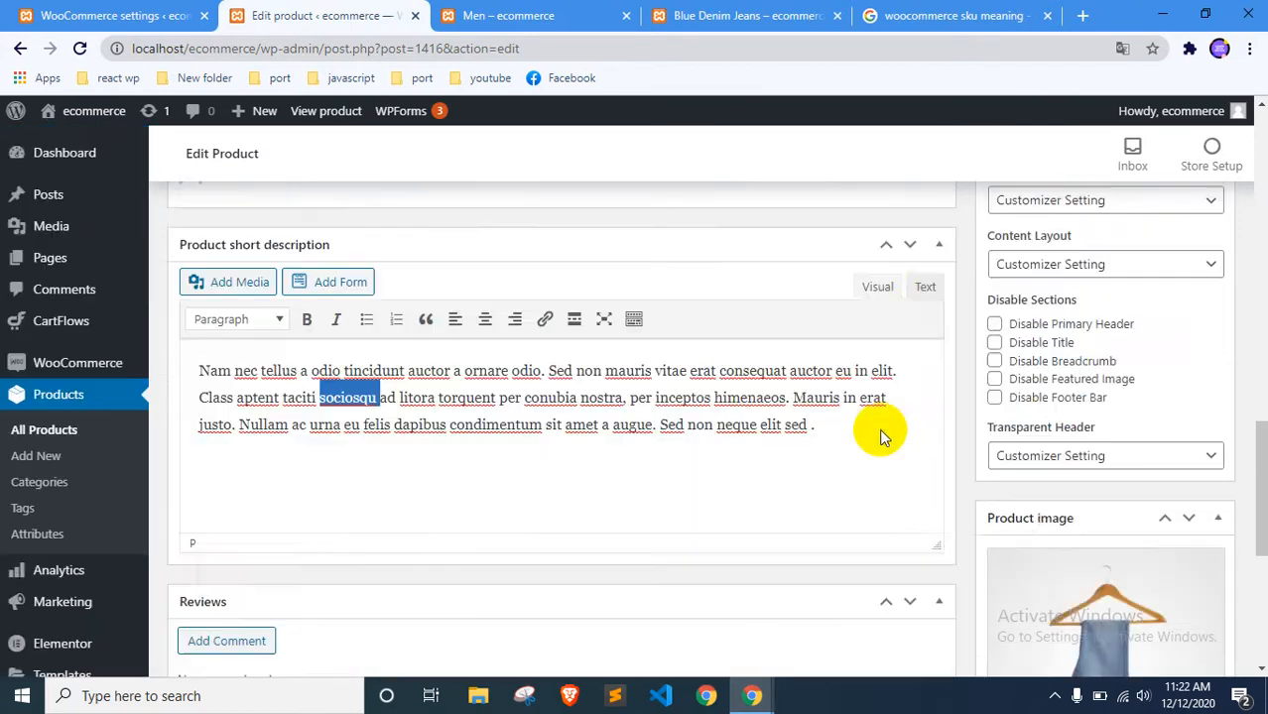
pyautogui.scroll(8, 651, 391)
pyautogui.scroll(-3, 606, 361)
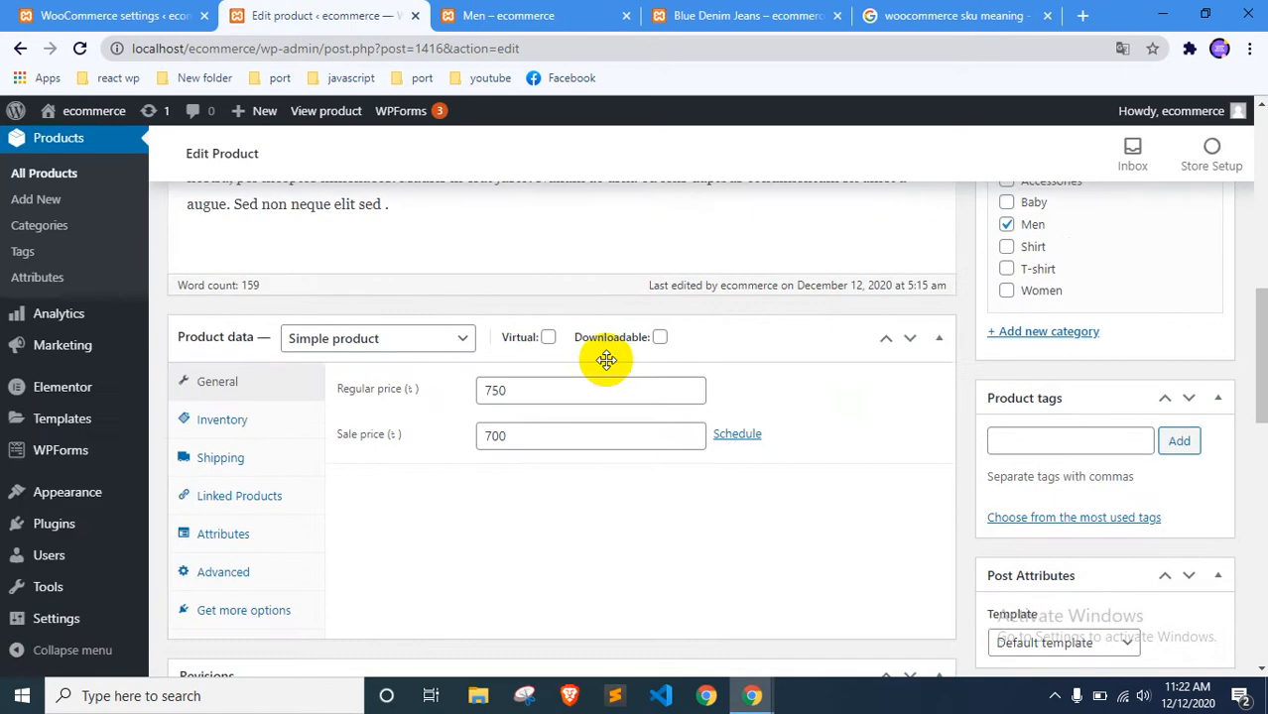
# - Make the item a Grouped product with a stock quantity of 40, and open its linked products settings
pyautogui.click(369, 337)
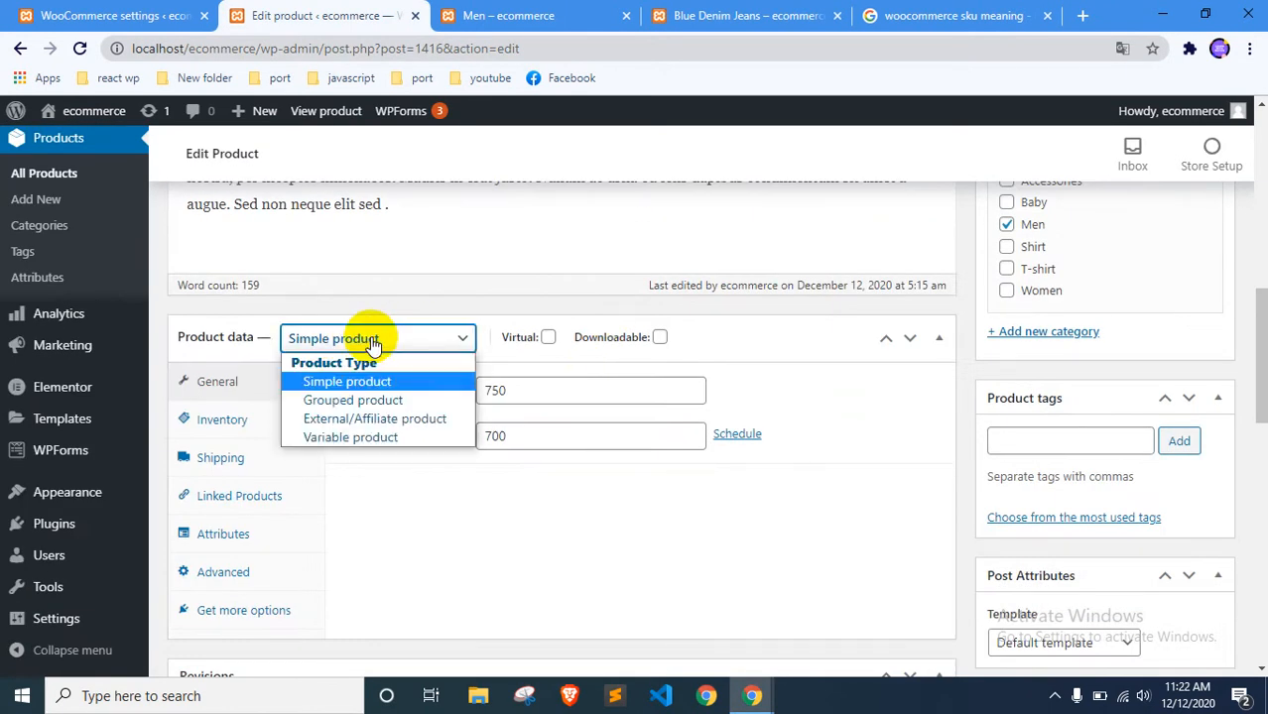
pyautogui.click(328, 400)
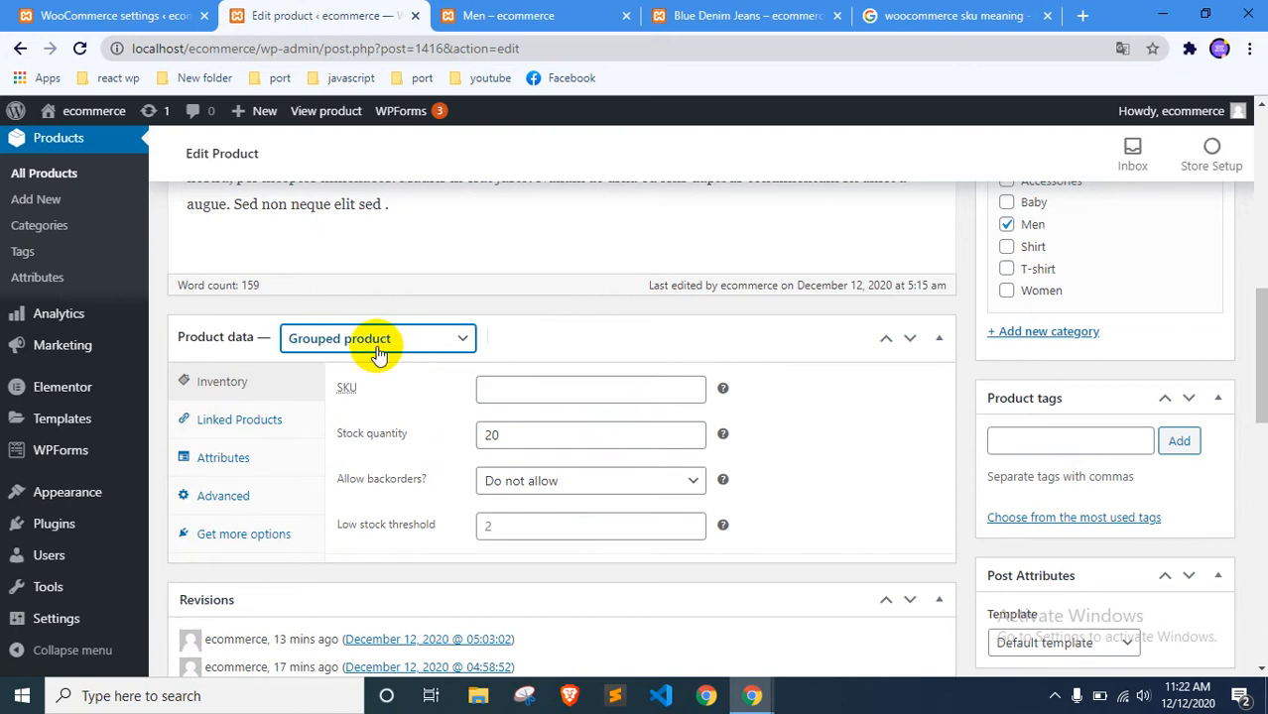
pyautogui.moveTo(339, 391); pyautogui.dragTo(369, 434)
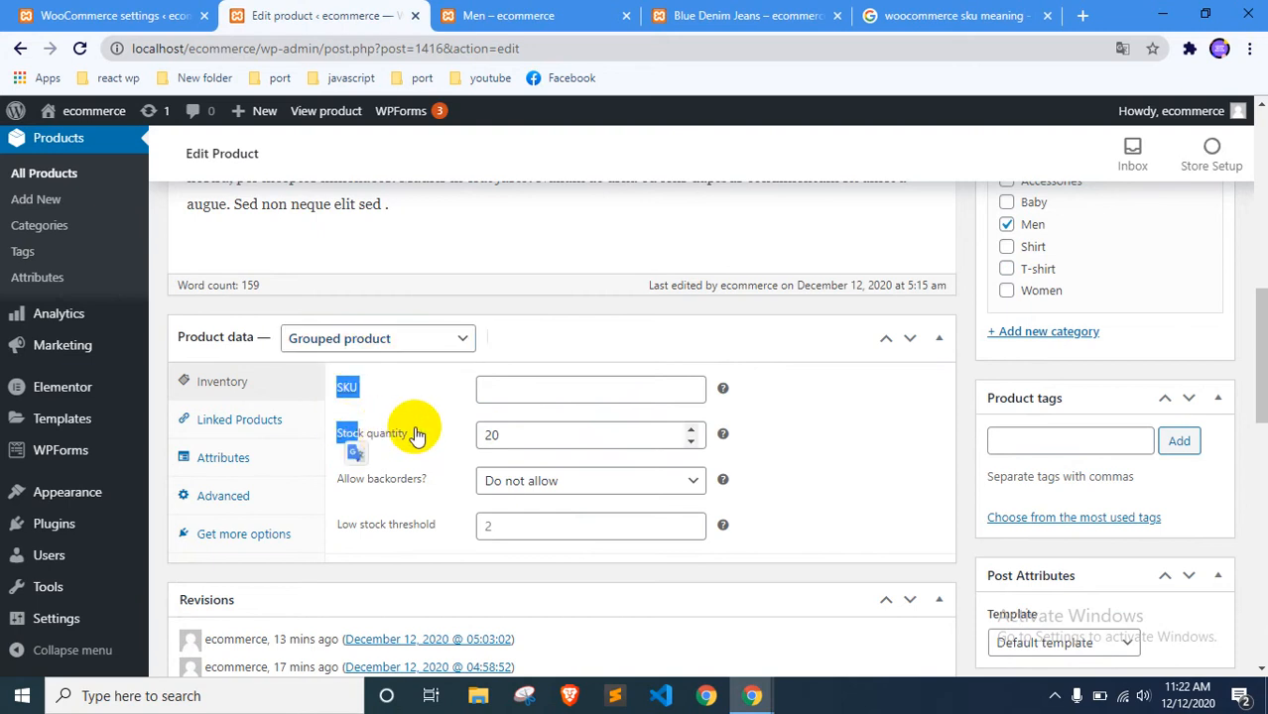
pyautogui.click(417, 433)
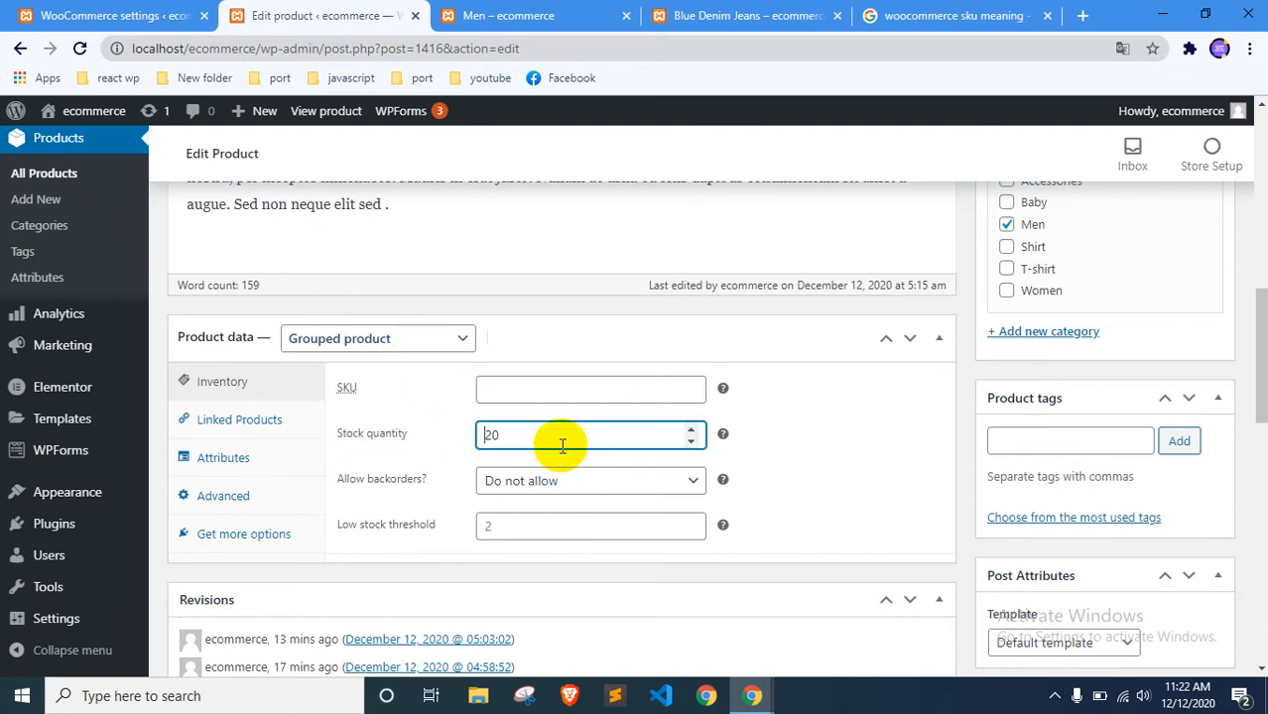
pyautogui.moveTo(561, 445); pyautogui.dragTo(462, 451)
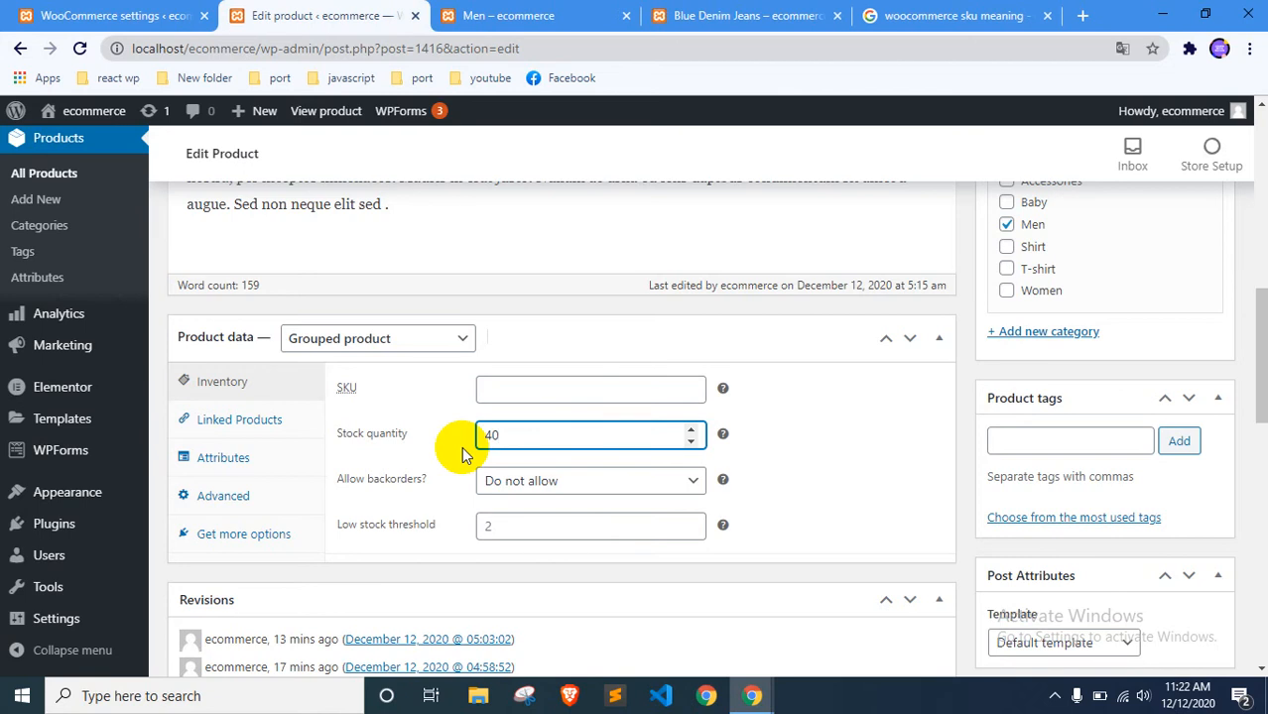
pyautogui.moveTo(544, 419); pyautogui.dragTo(429, 448)
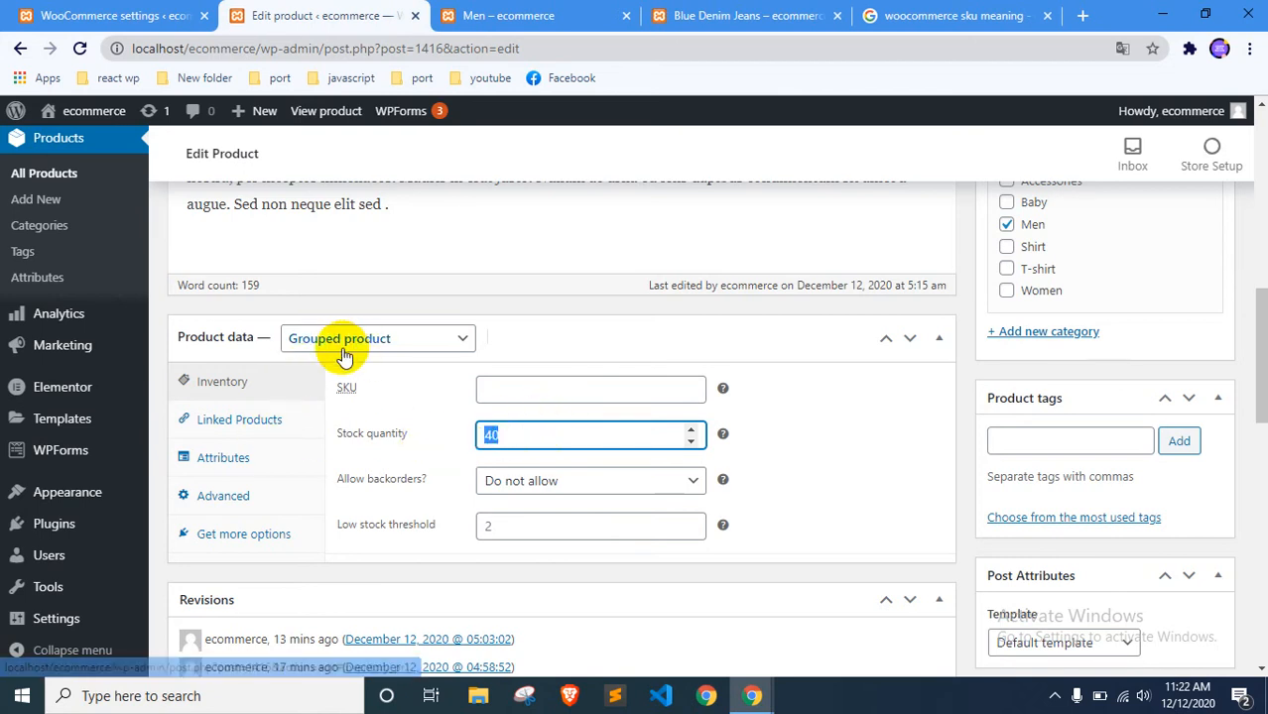
pyautogui.click(254, 421)
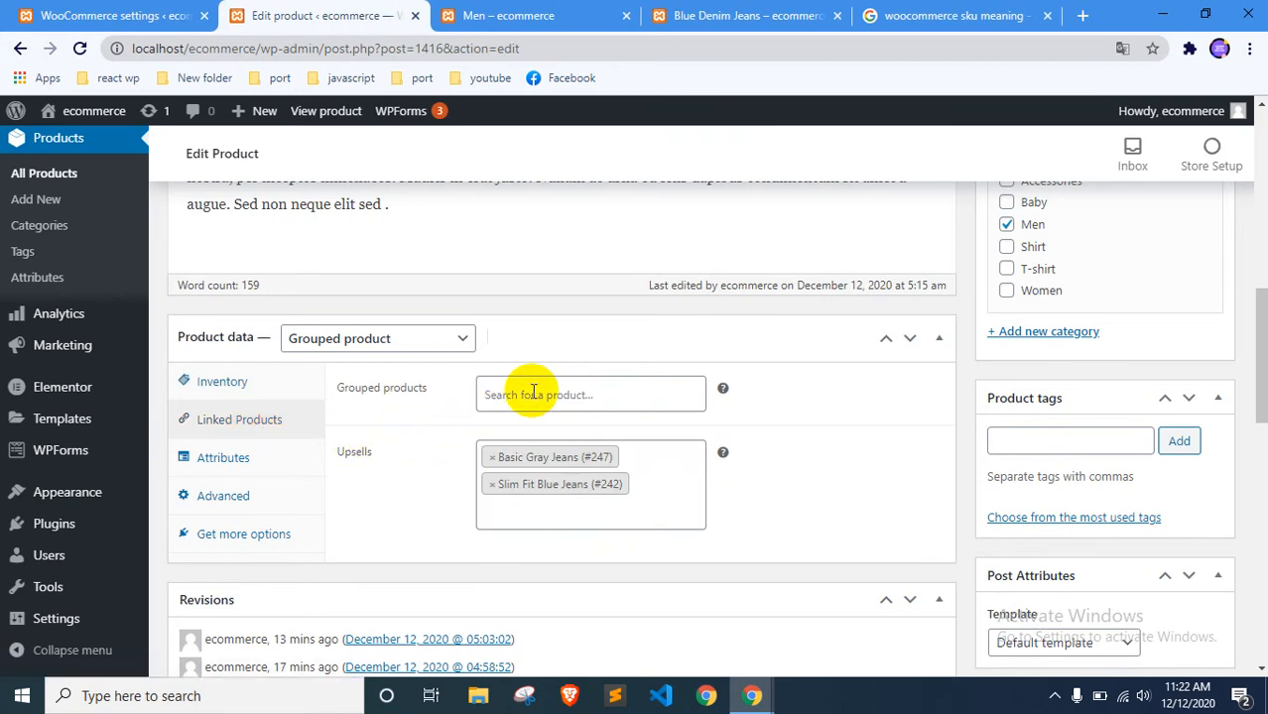
# - View the Latest Blue Denim Jeans product page from the second page of the store's Men category
pyautogui.click(525, 15)
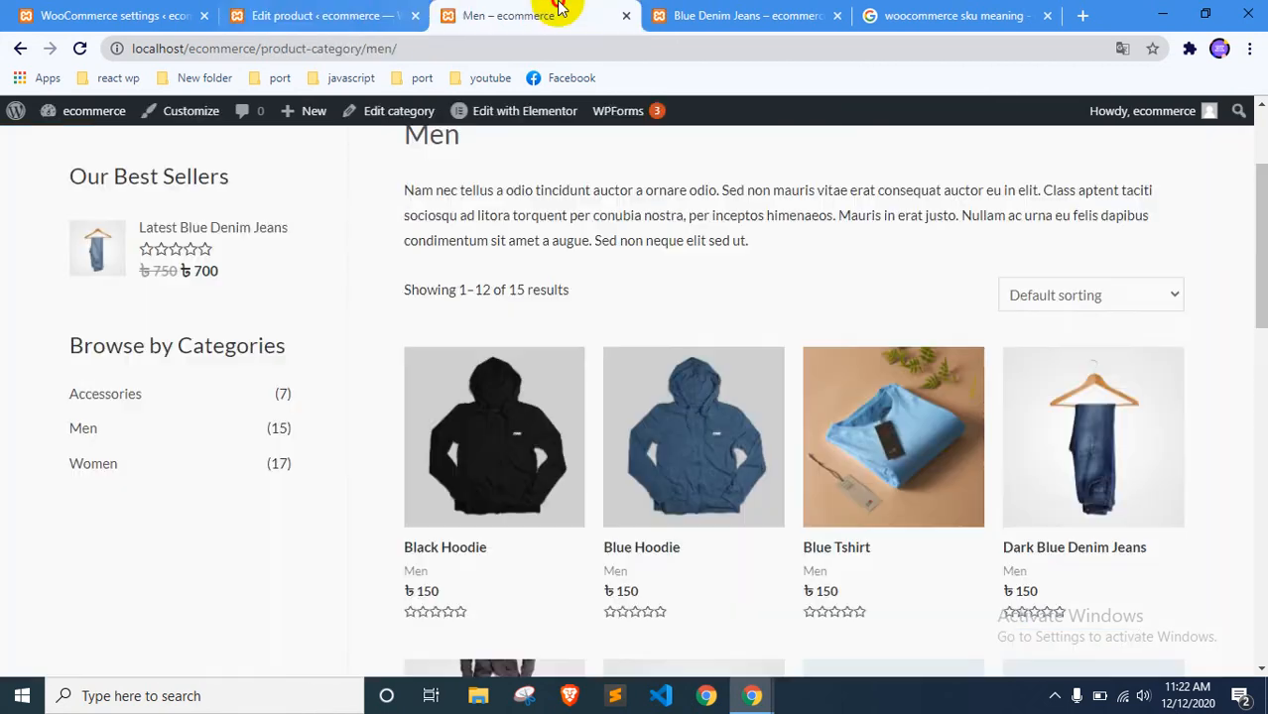
pyautogui.scroll(-1, 924, 441)
pyautogui.scroll(-10, 925, 441)
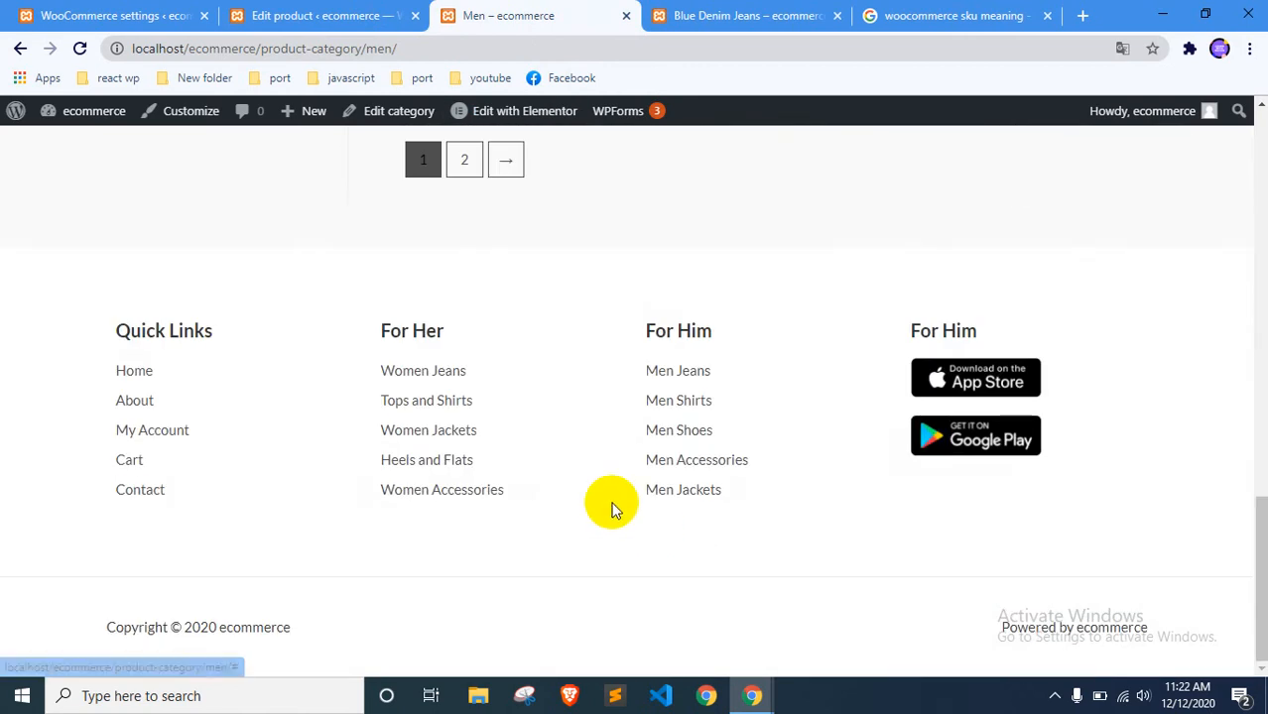
pyautogui.scroll(5, 595, 506)
pyautogui.click(459, 620)
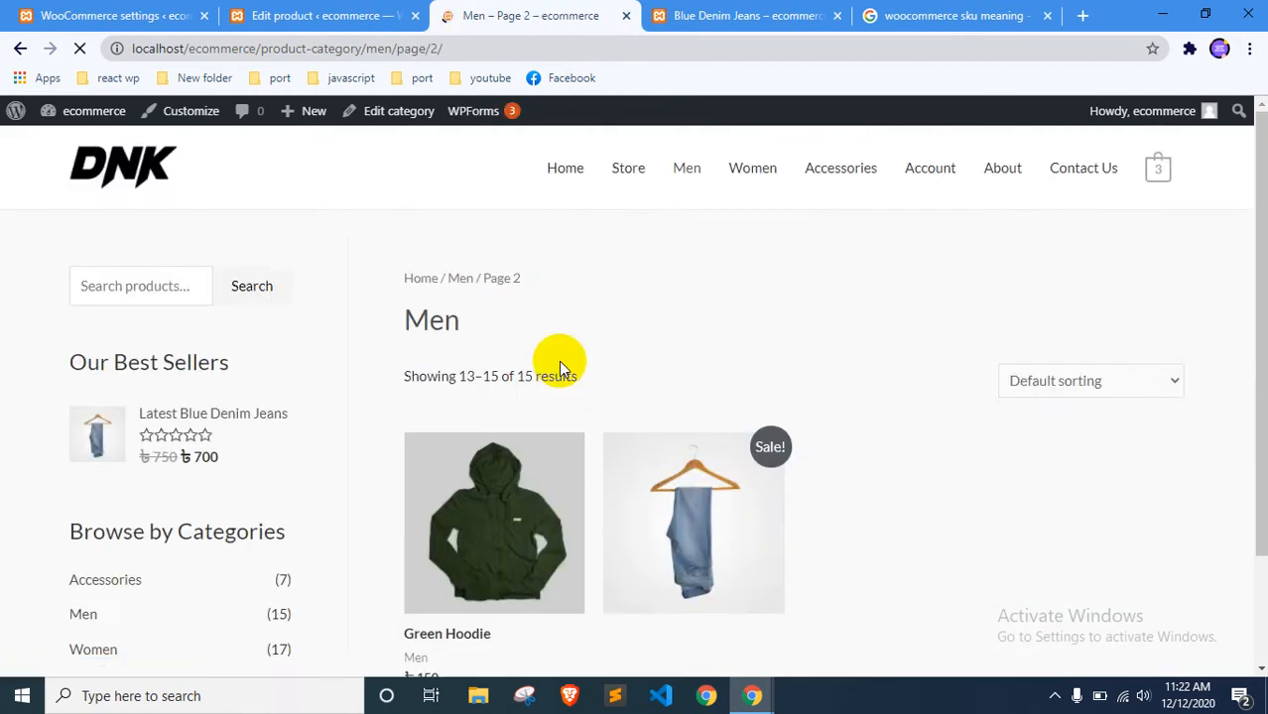
pyautogui.scroll(-2, 625, 337)
pyautogui.click(697, 343)
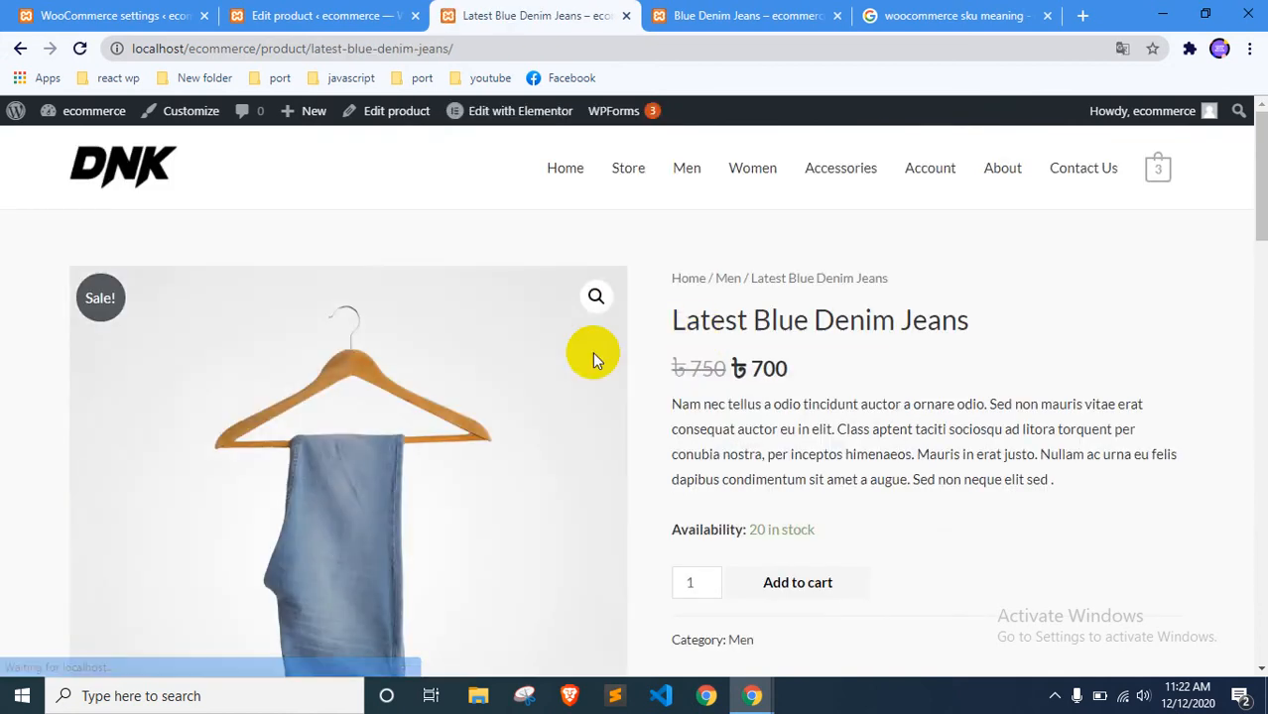
pyautogui.scroll(-2, 615, 367)
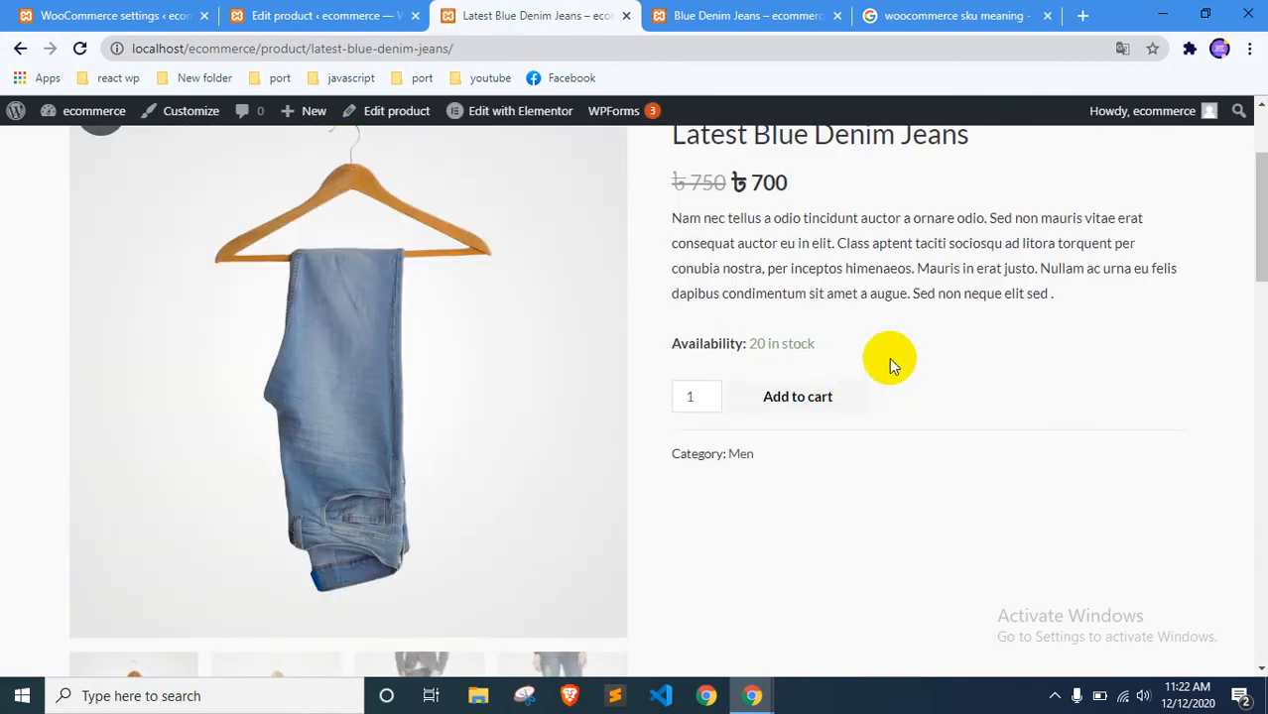
pyautogui.scroll(1, 889, 357)
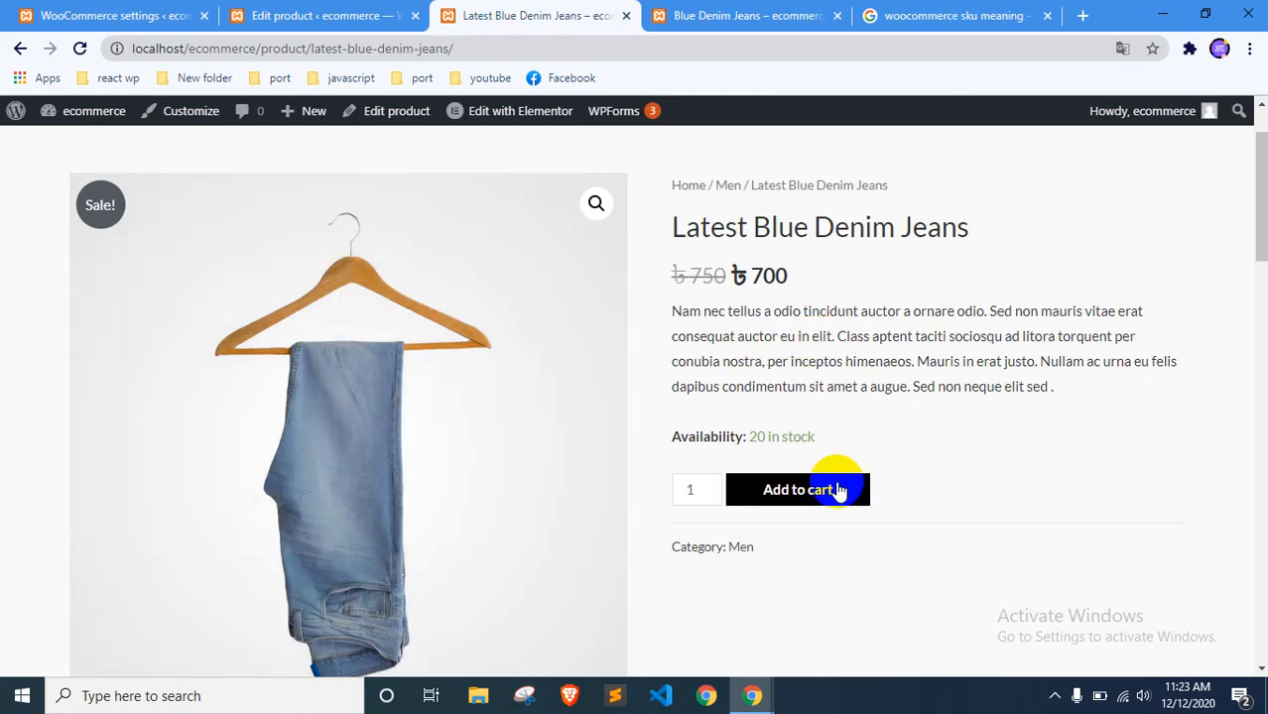
# - In the product editor, add Slim Fit Blue Jeans (#242) and Blue Denim Shorts (#229) as grouped products
pyautogui.click(327, 15)
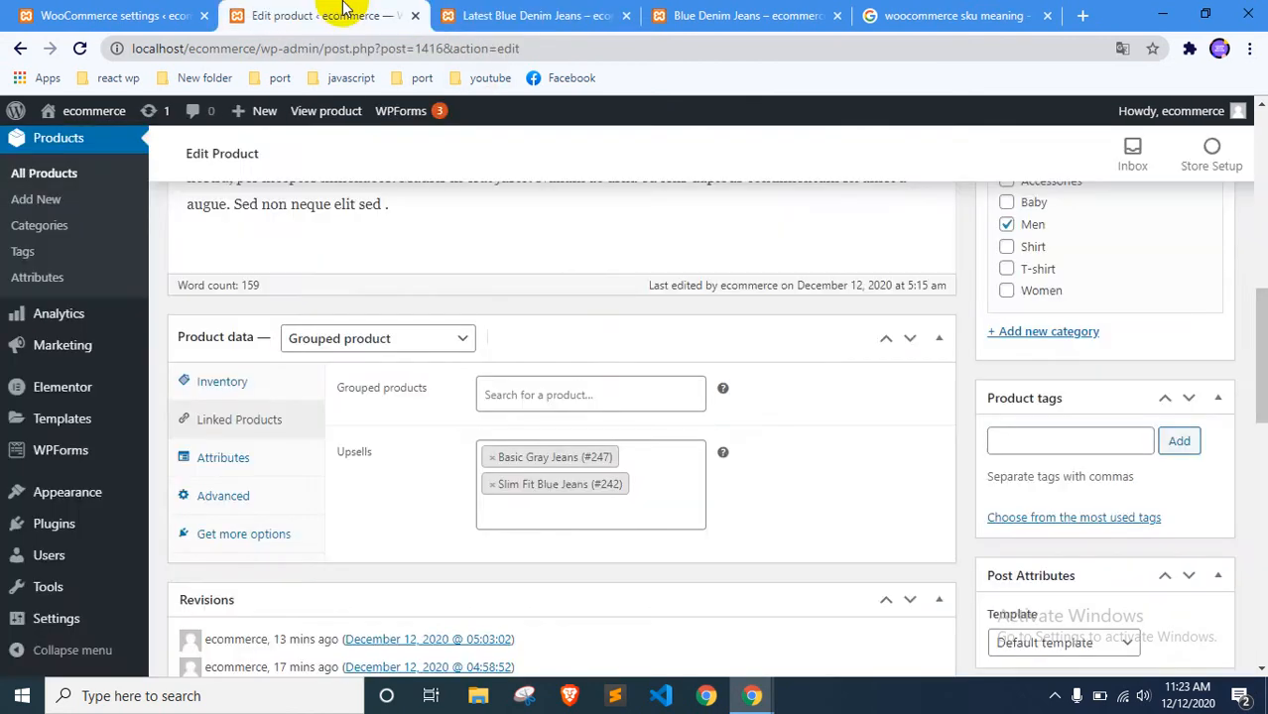
pyautogui.click(570, 402)
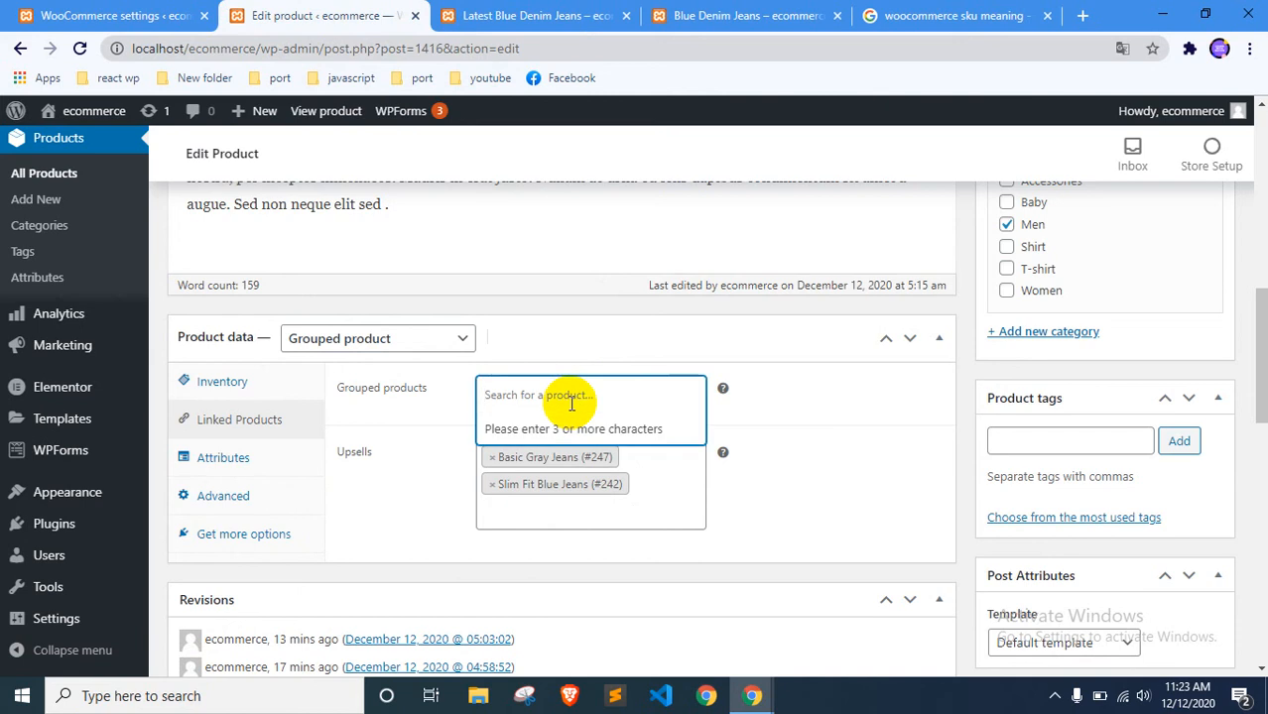
pyautogui.write('Jeans')
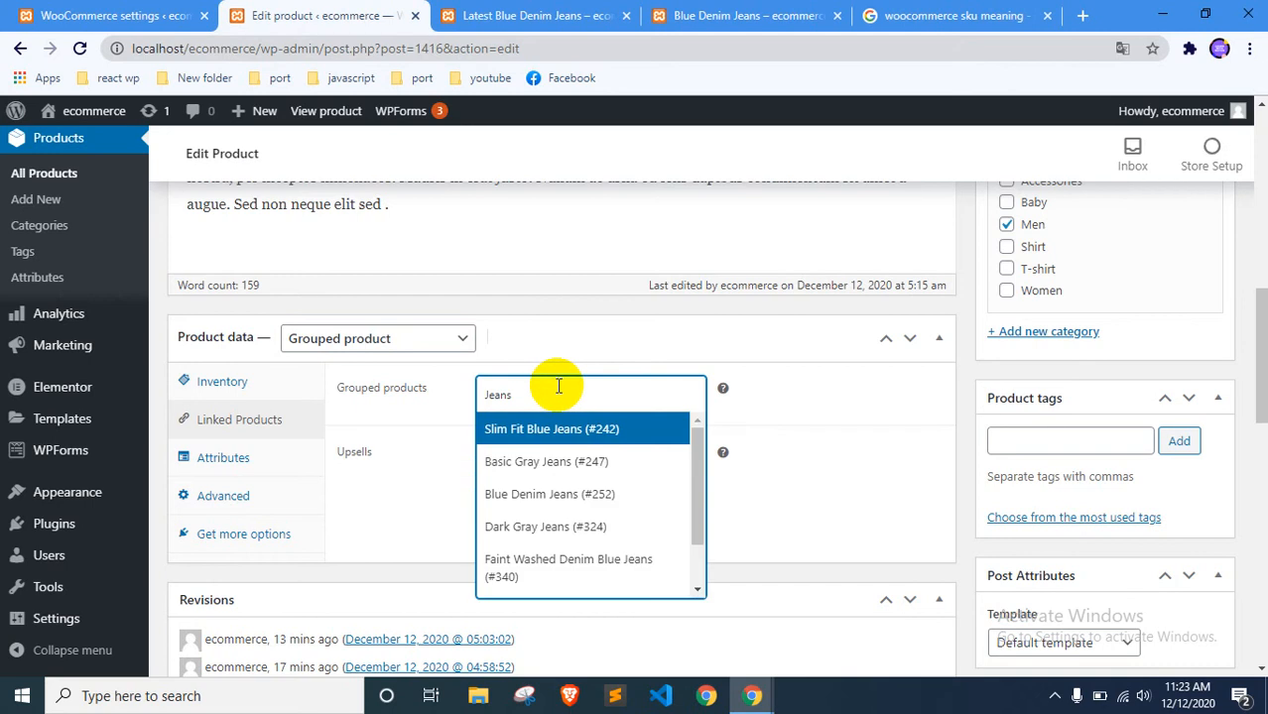
pyautogui.click(547, 426)
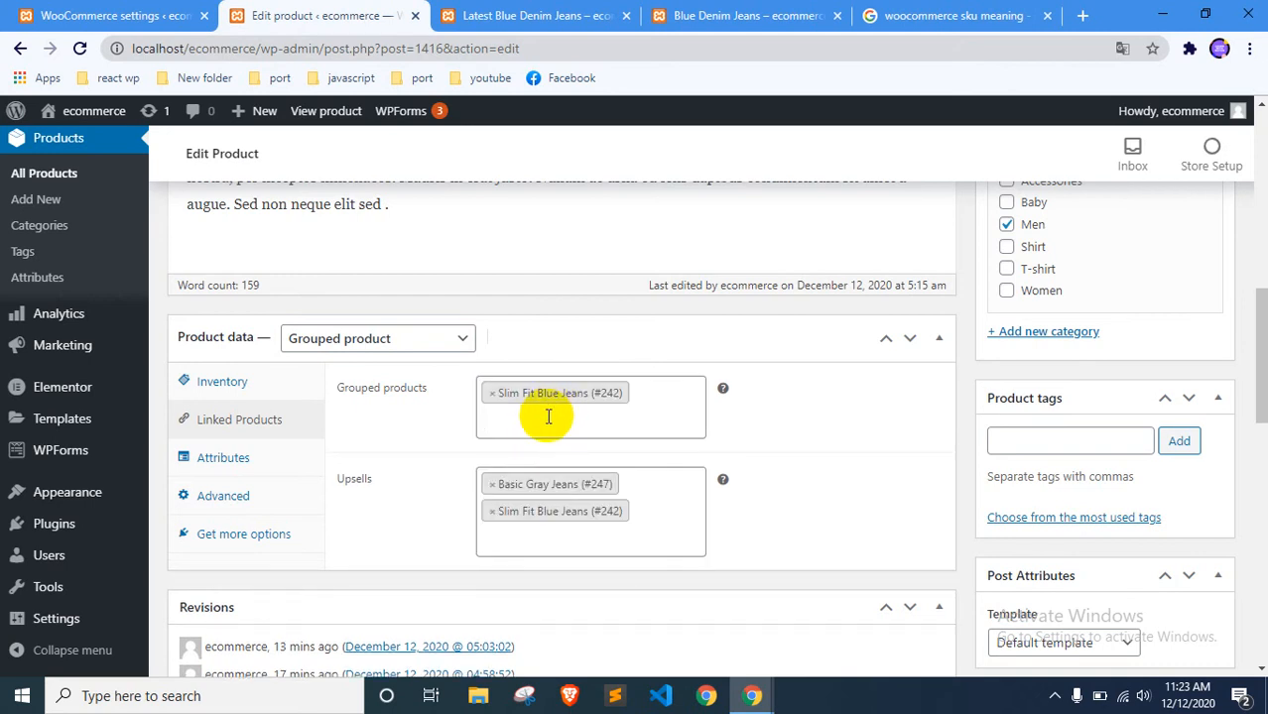
pyautogui.click(548, 416)
pyautogui.write('sh')
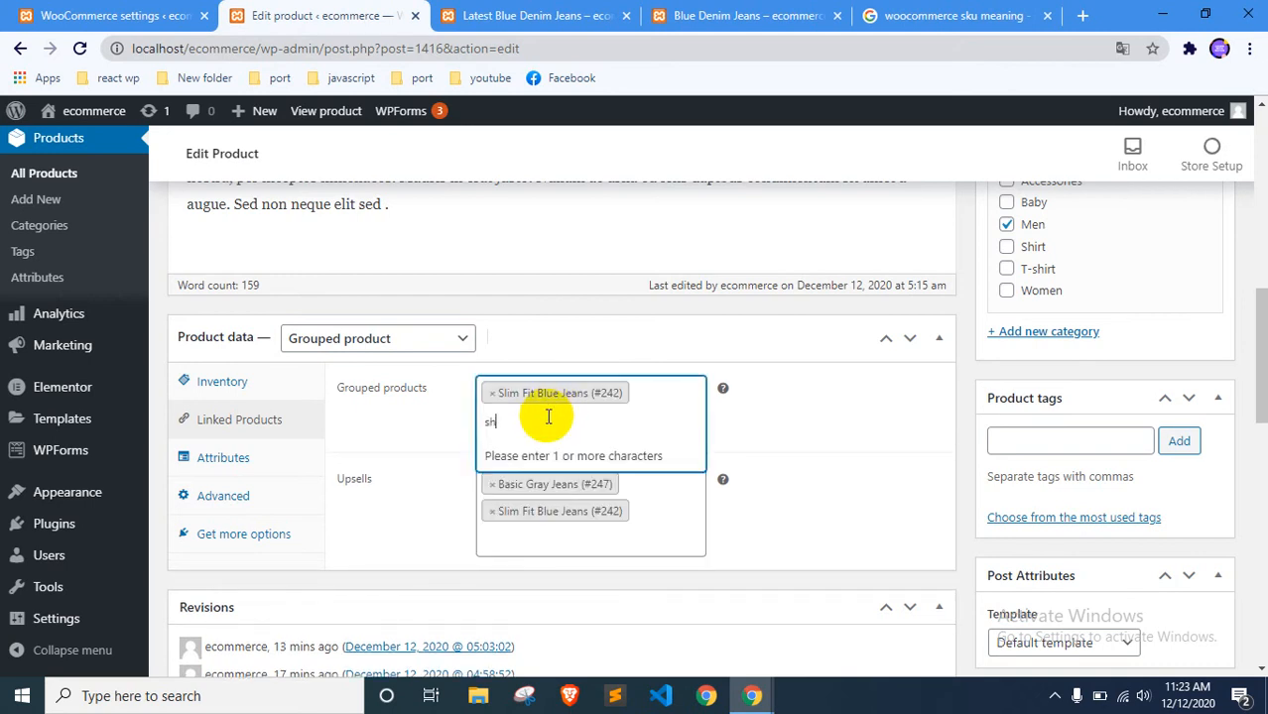
pyautogui.write('o')
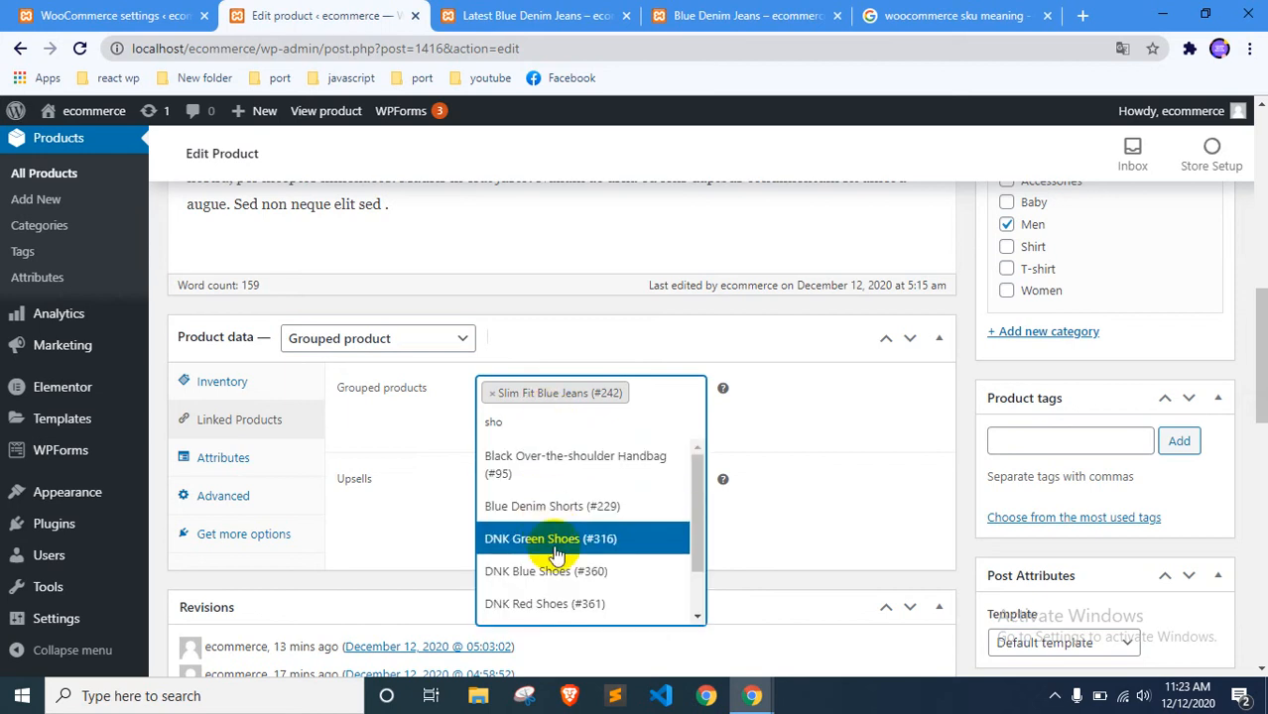
pyautogui.click(563, 506)
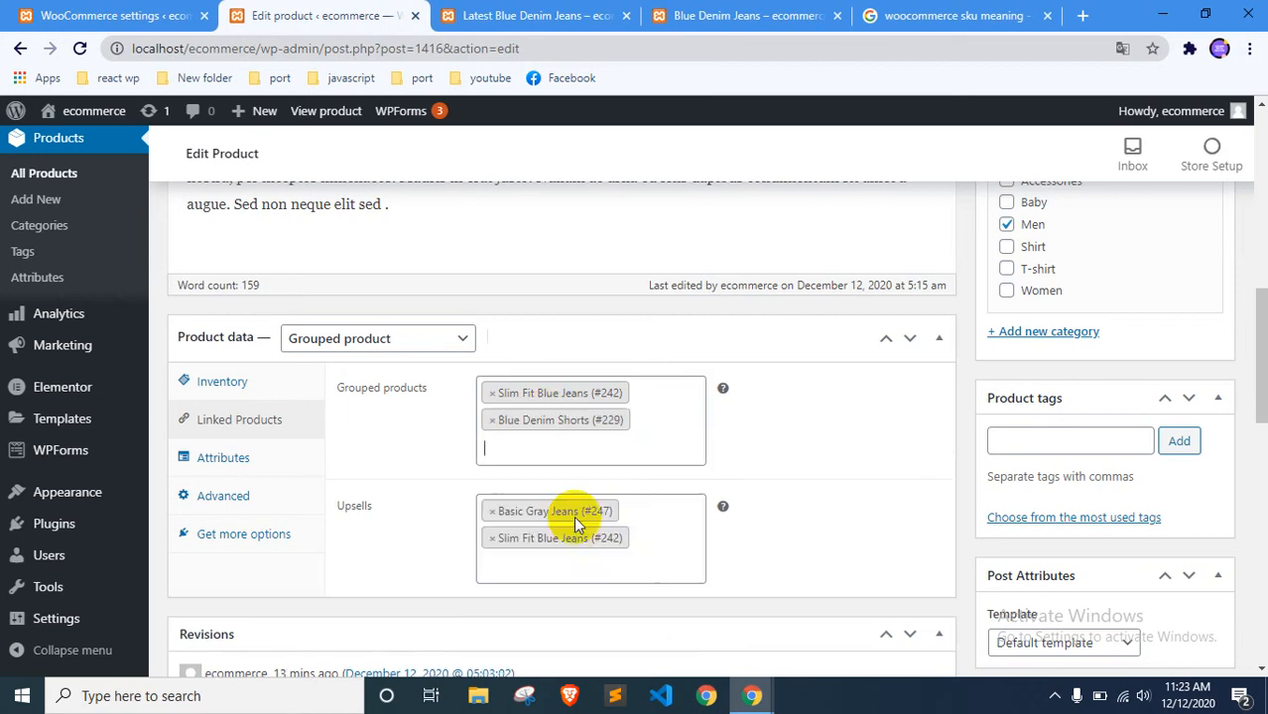
# - Browse the shop's Store page for another product suitable for the group
pyautogui.click(525, 15)
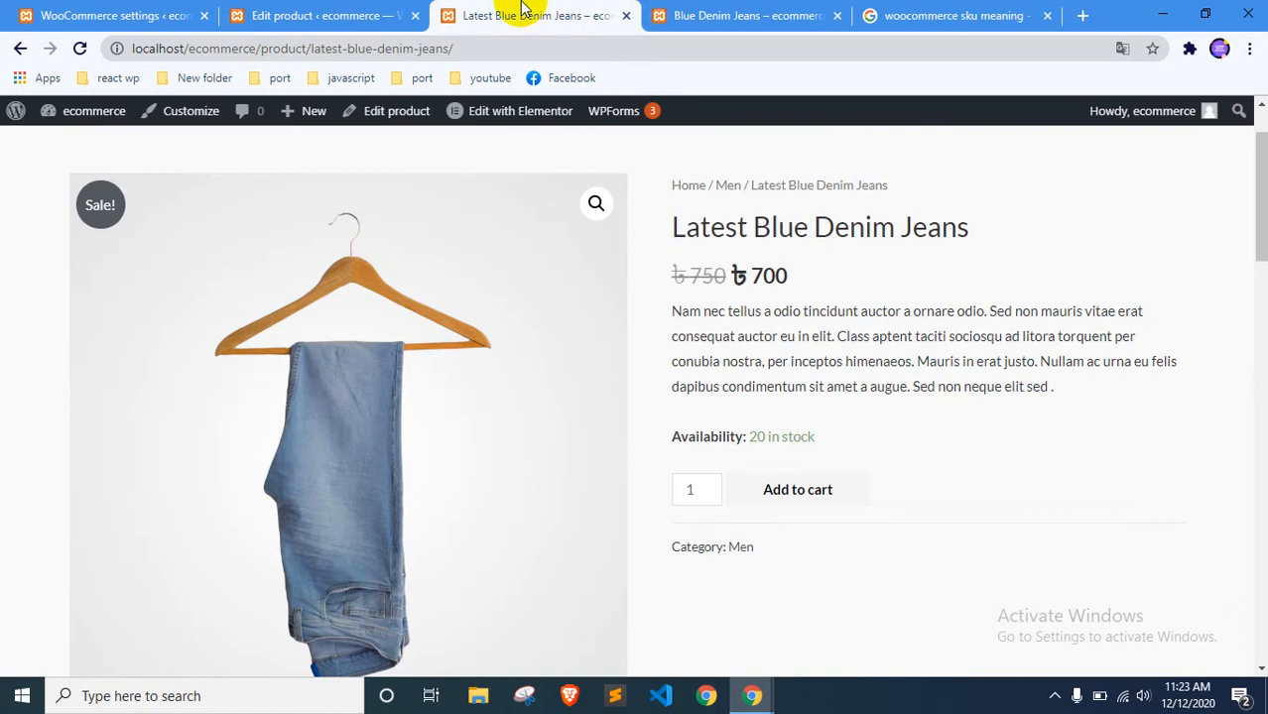
pyautogui.click(709, 16)
pyautogui.scroll(1, 659, 416)
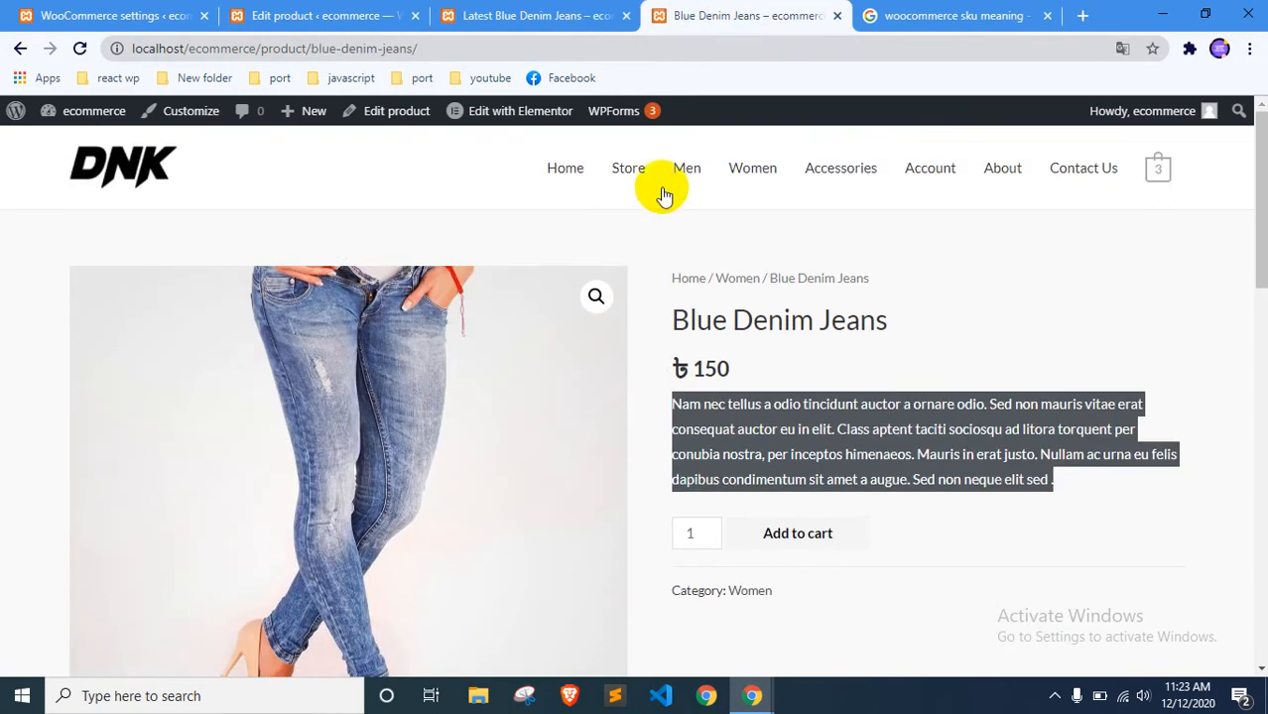
pyautogui.click(617, 164)
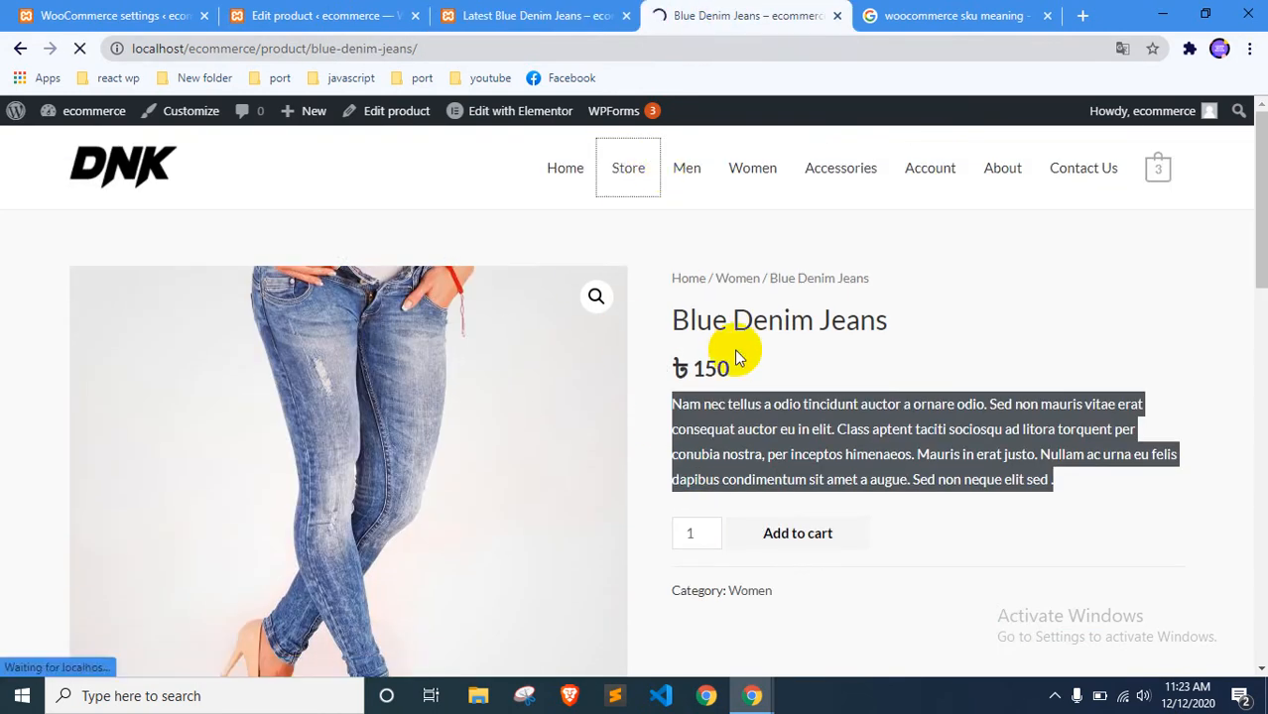
pyautogui.scroll(-1, 742, 382)
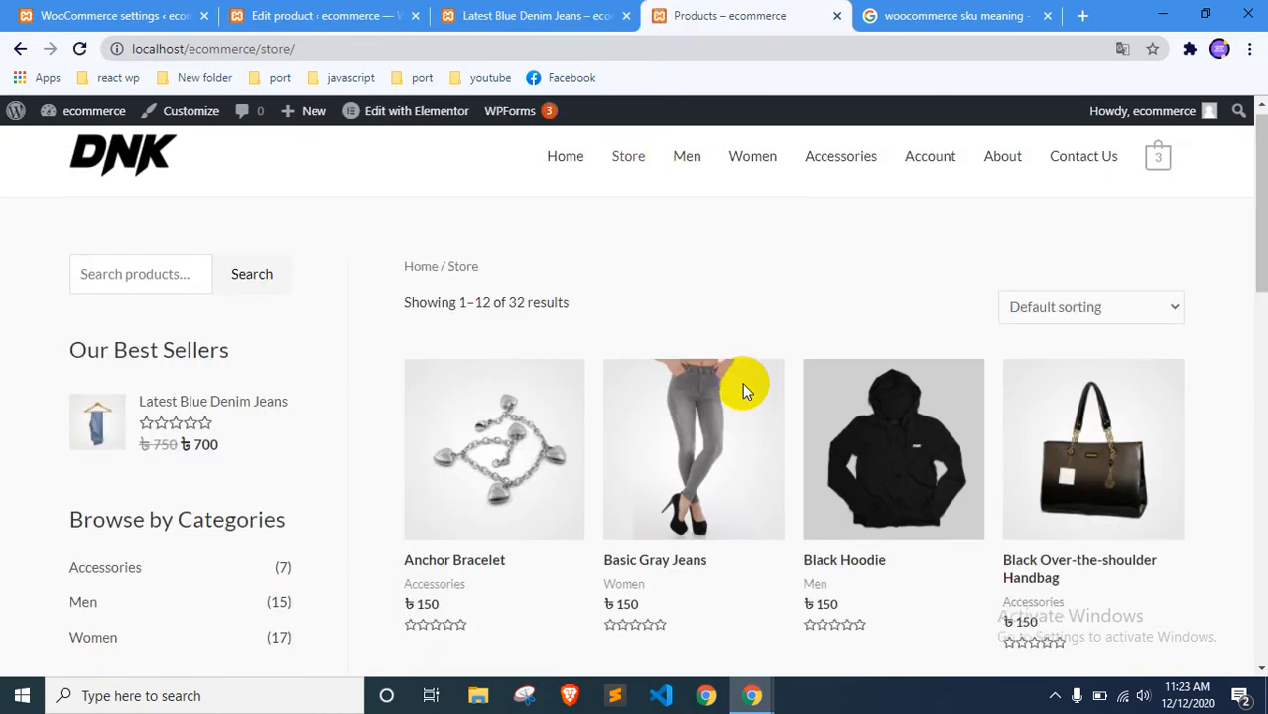
pyautogui.scroll(-3, 741, 382)
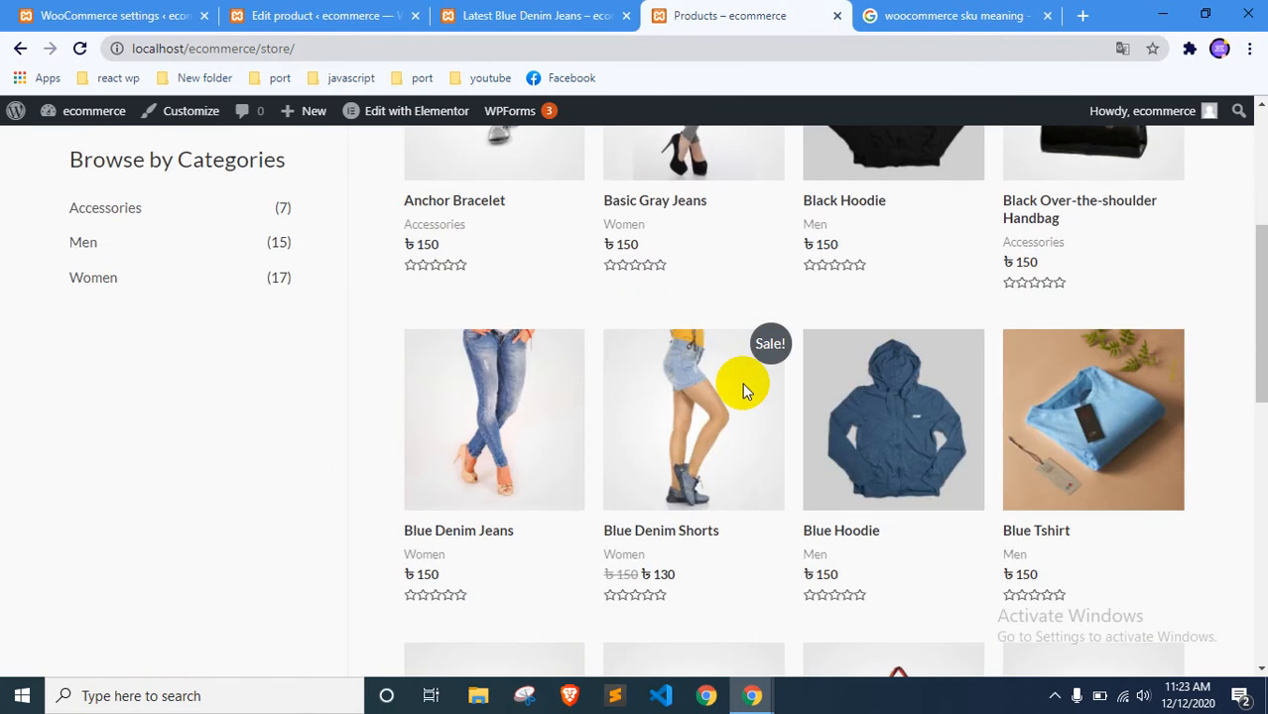
pyautogui.scroll(-2, 742, 382)
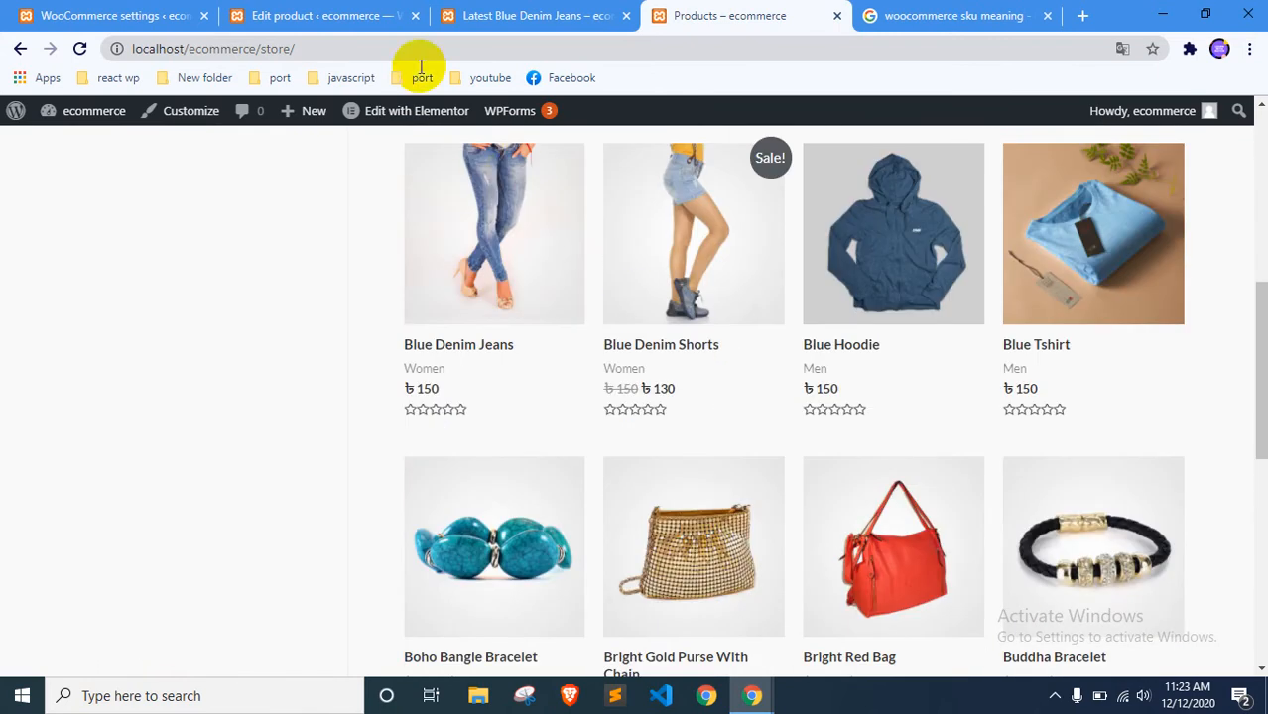
# - Back in the product editor, search for "hoodie" and add Blue Hoodie (#112) to the grouped products
pyautogui.click(302, 8)
pyautogui.write('hoodie')
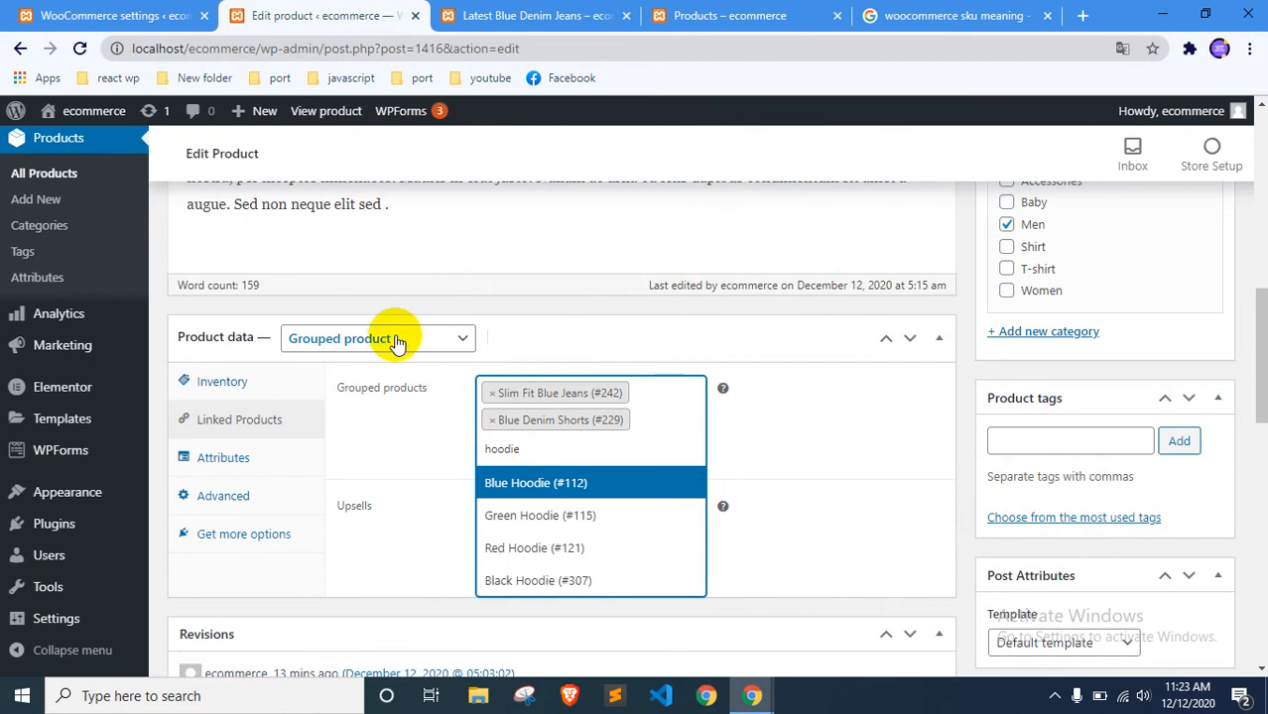
pyautogui.click(556, 483)
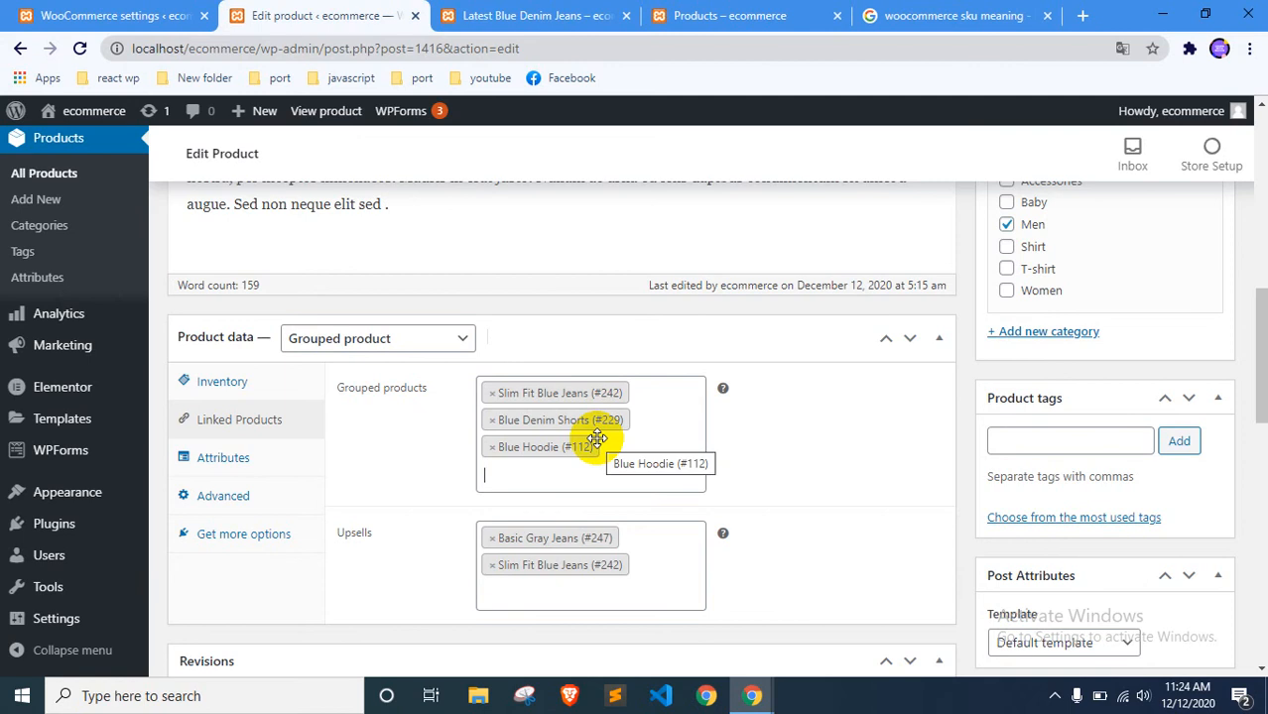
# - Examine the price and cart area on the storefront page of Latest Blue Denim Jeans
pyautogui.click(524, 15)
pyautogui.scroll(-1, 750, 509)
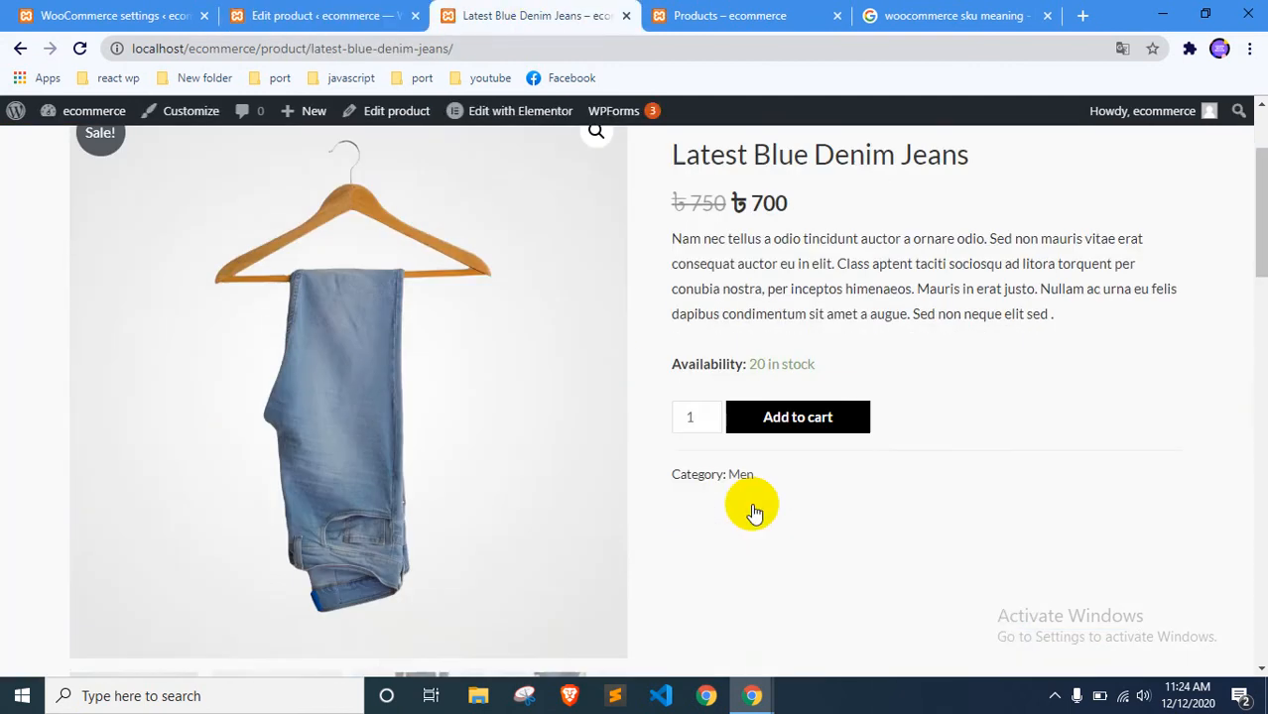
# - Back in the product editor, update Latest Blue Denim Jeans to save its grouped products
pyautogui.click(323, 15)
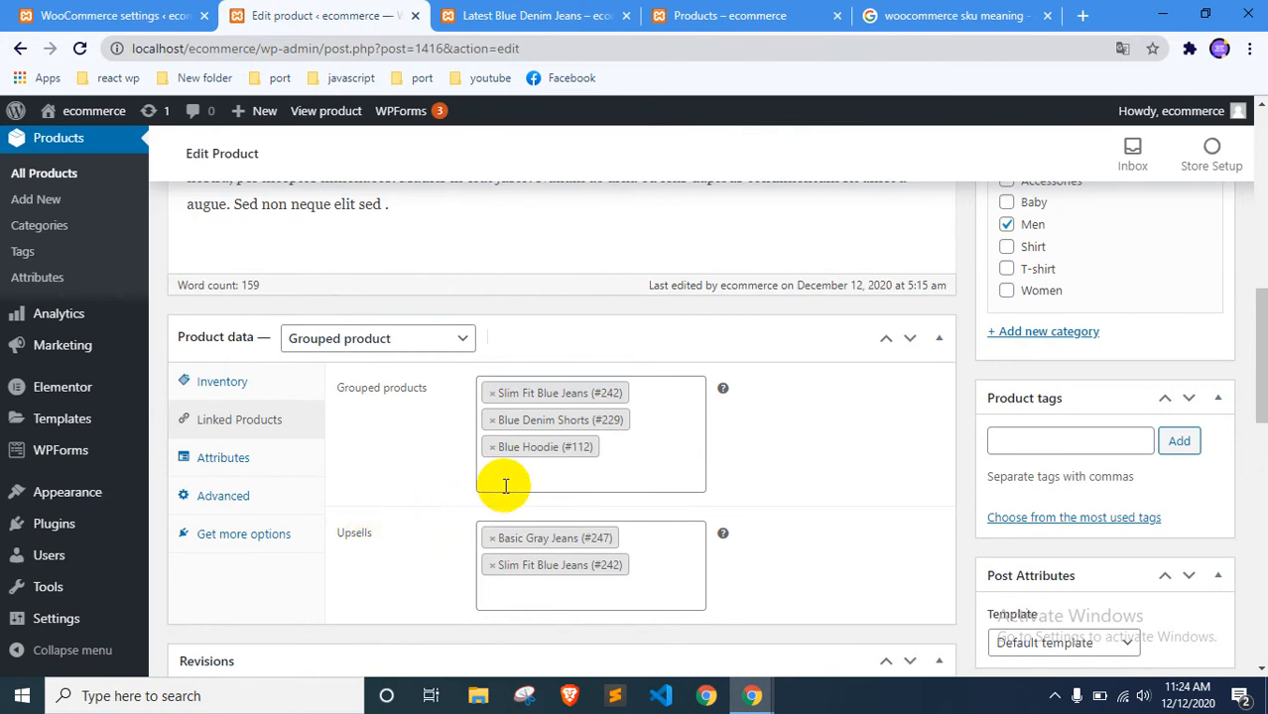
pyautogui.scroll(4, 1167, 416)
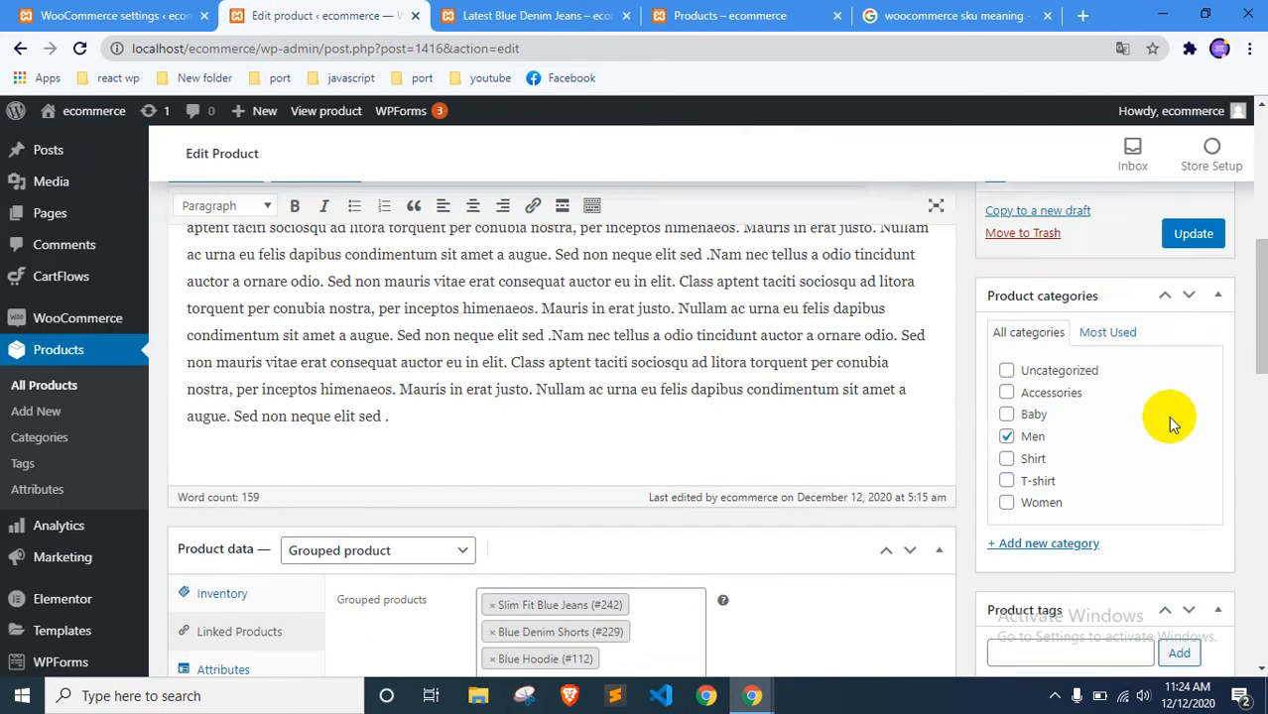
pyautogui.click(1195, 392)
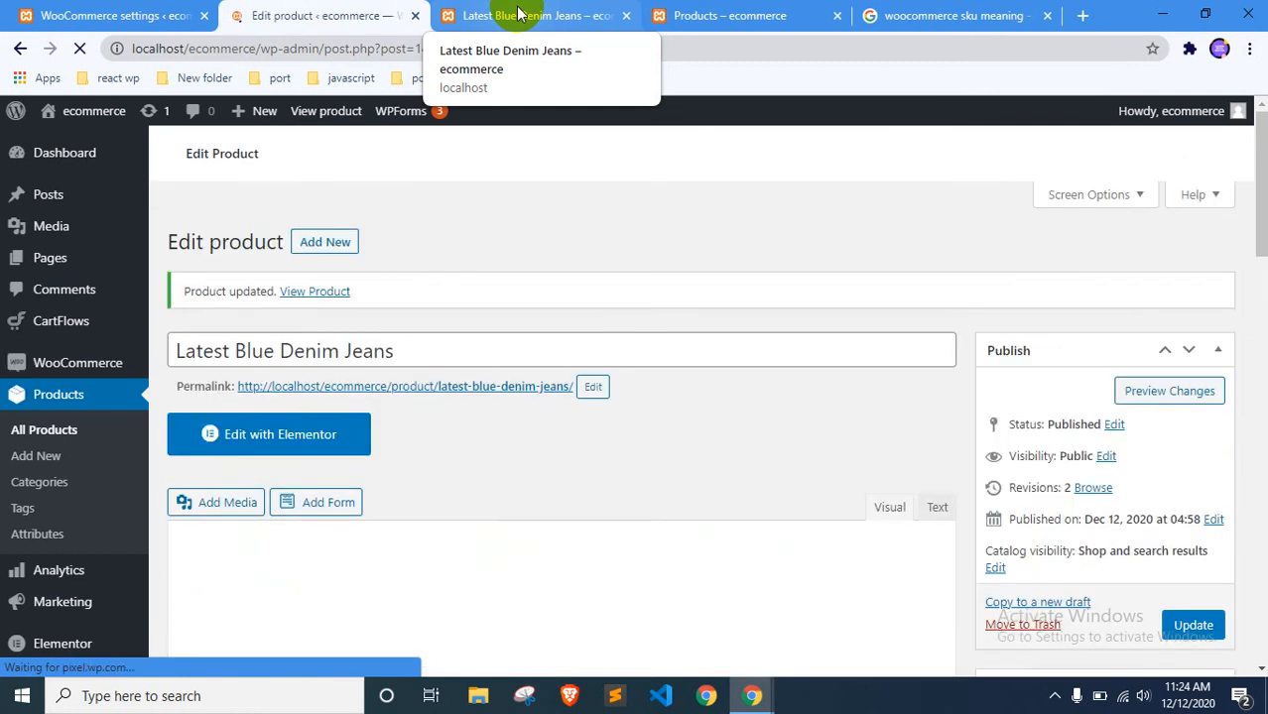
# - Reload the storefront page of Latest Blue Denim Jeans and try adding the group to the cart without choosing quantities
pyautogui.click(521, 15)
pyautogui.rightClick(6, 280)
pyautogui.click(25, 335)
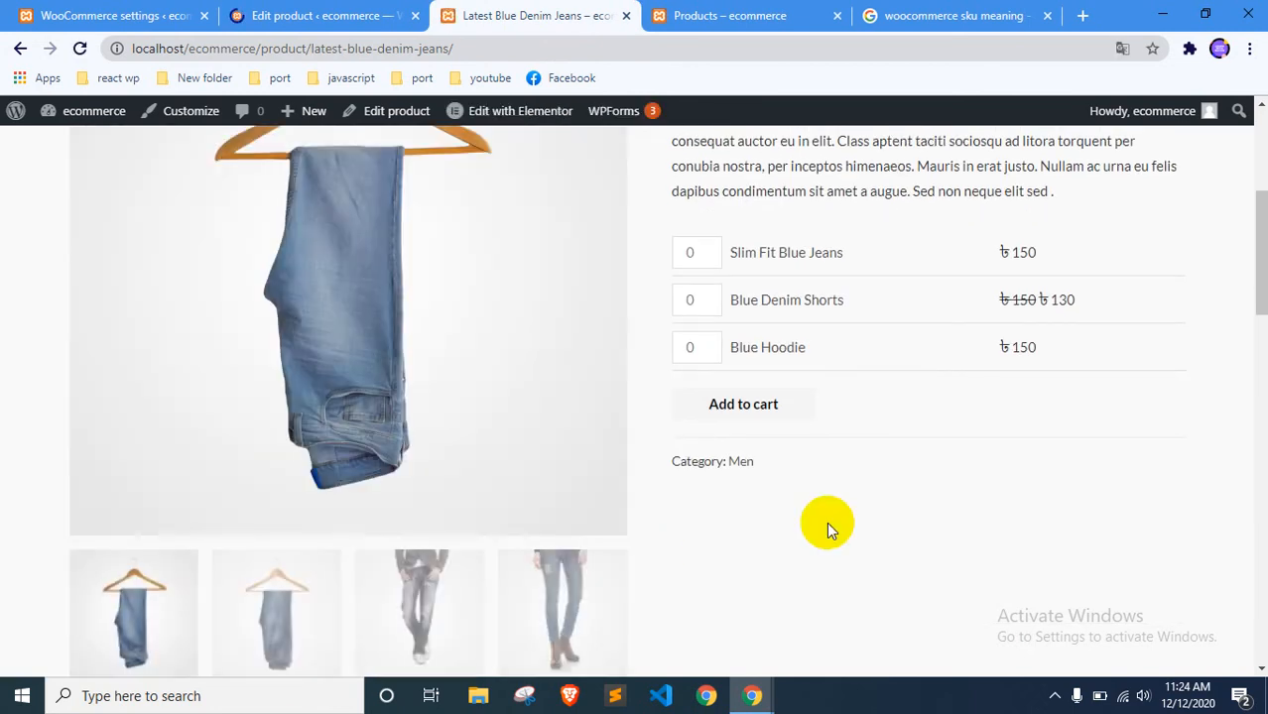
pyautogui.click(757, 411)
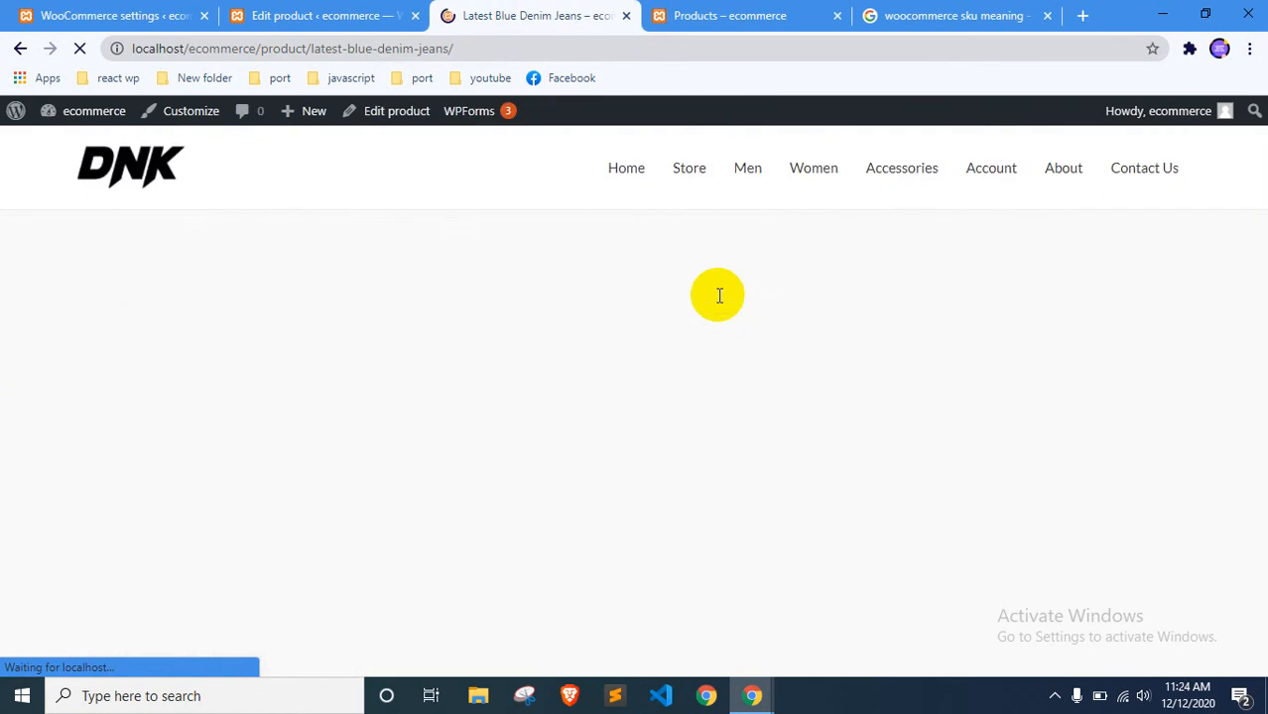
# - Set the quantities of Slim Fit Blue Jeans, Blue Denim Shorts and Blue Hoodie to 1 each
pyautogui.scroll(-3, 724, 311)
pyautogui.scroll(-3, 784, 396)
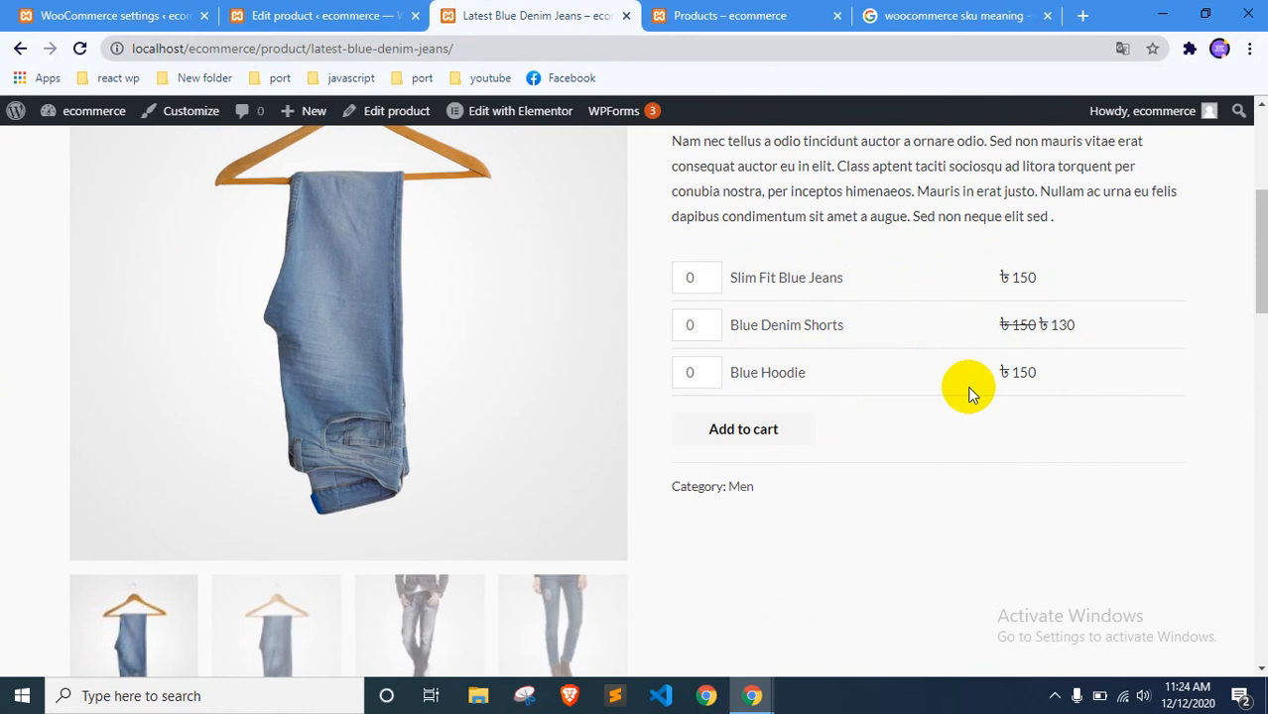
pyautogui.scroll(1, 967, 387)
pyautogui.doubleClick(704, 377)
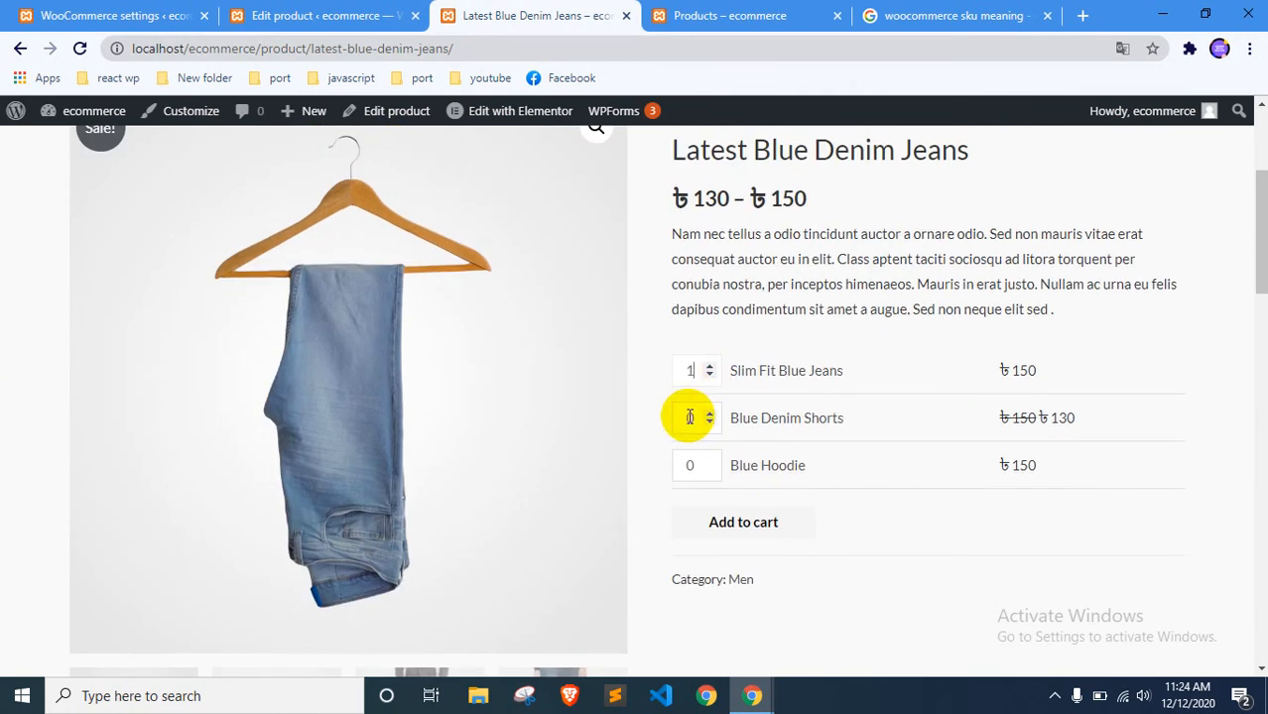
pyautogui.doubleClick(685, 417)
pyautogui.write('1')
pyautogui.doubleClick(674, 458)
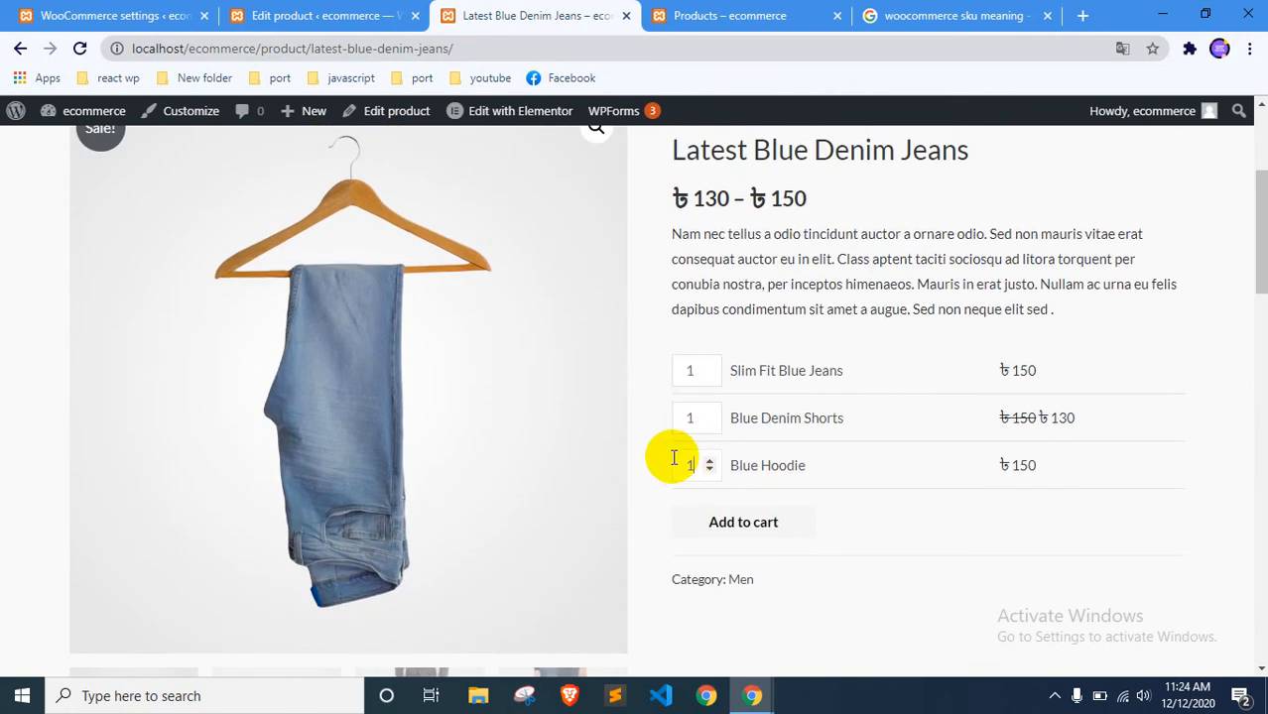
pyautogui.press('Return')
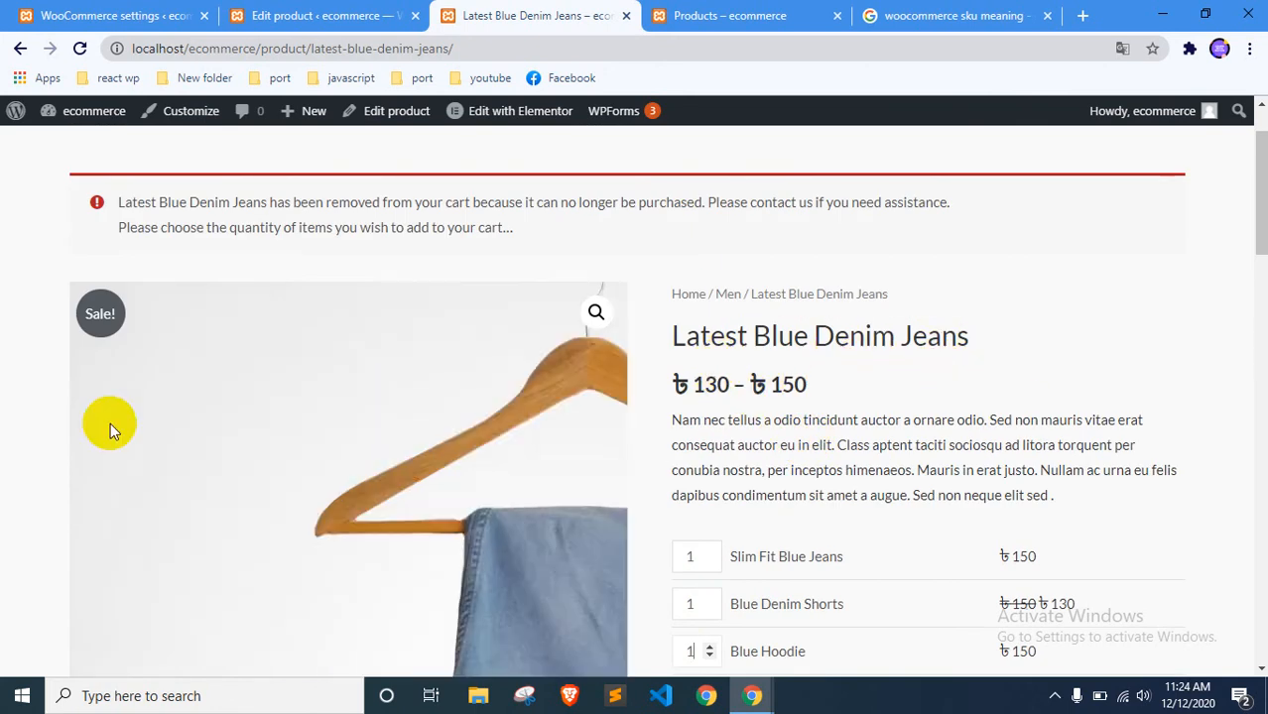
# - Compare the grouped product's price range with the individual item prices
pyautogui.moveTo(673, 387); pyautogui.dragTo(814, 382)
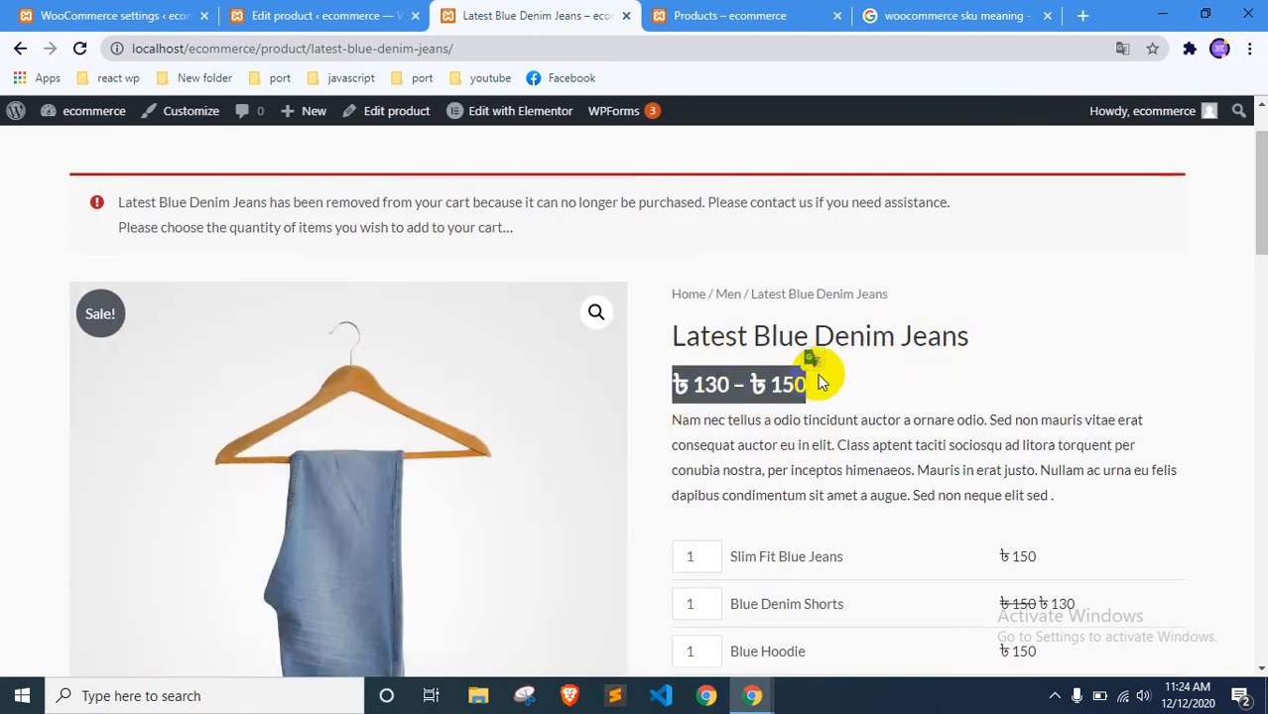
pyautogui.scroll(-2, 895, 360)
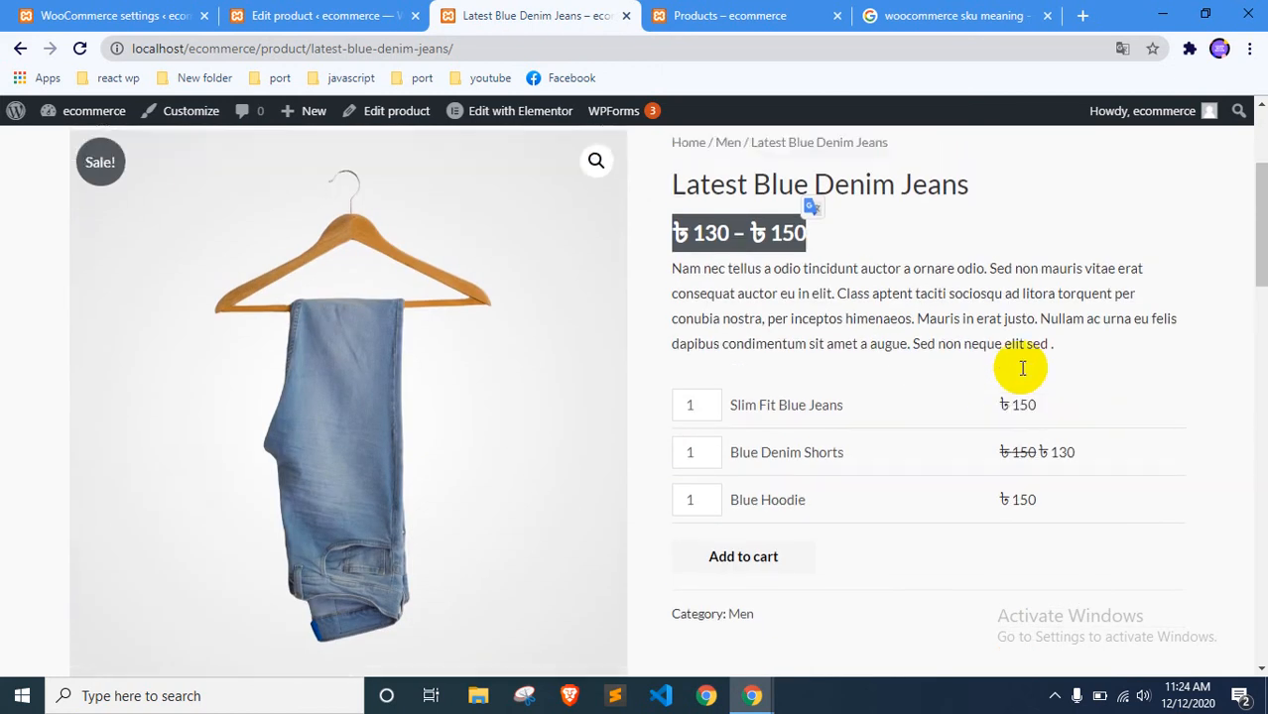
pyautogui.scroll(2, 1022, 368)
pyautogui.click(759, 378)
pyautogui.moveTo(659, 392); pyautogui.dragTo(875, 363)
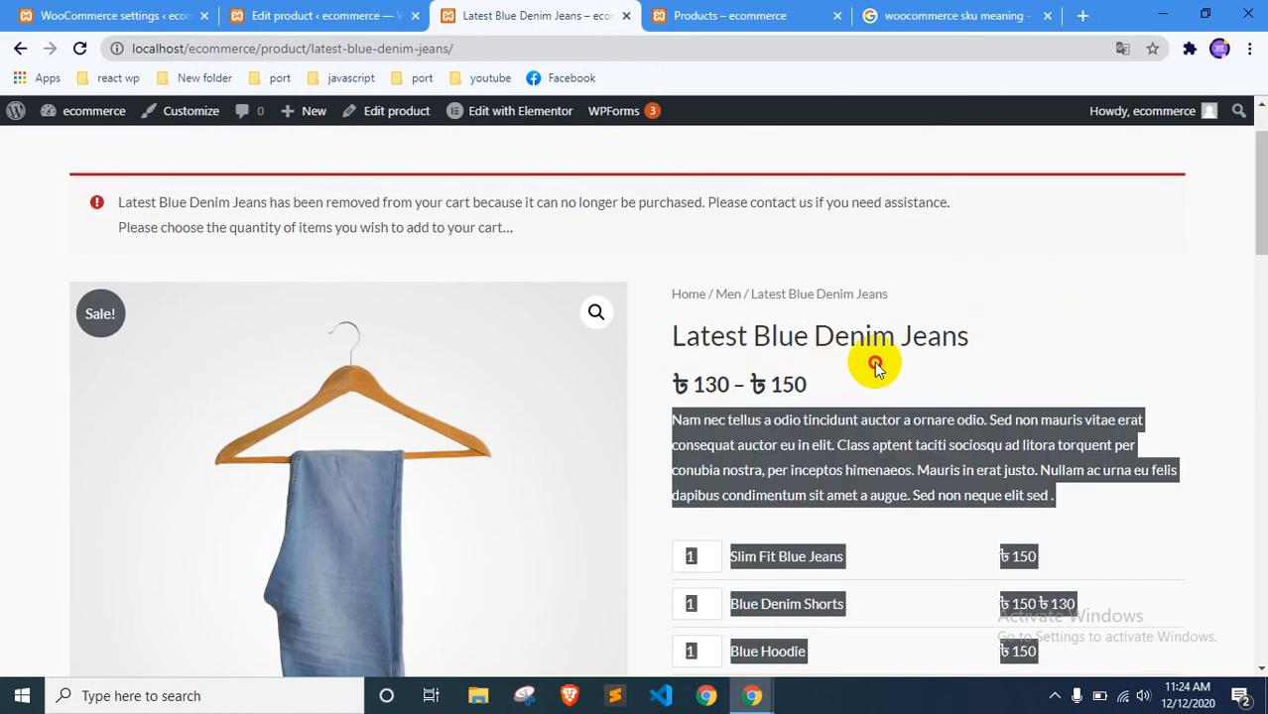
pyautogui.click(875, 367)
pyautogui.scroll(-2, 748, 452)
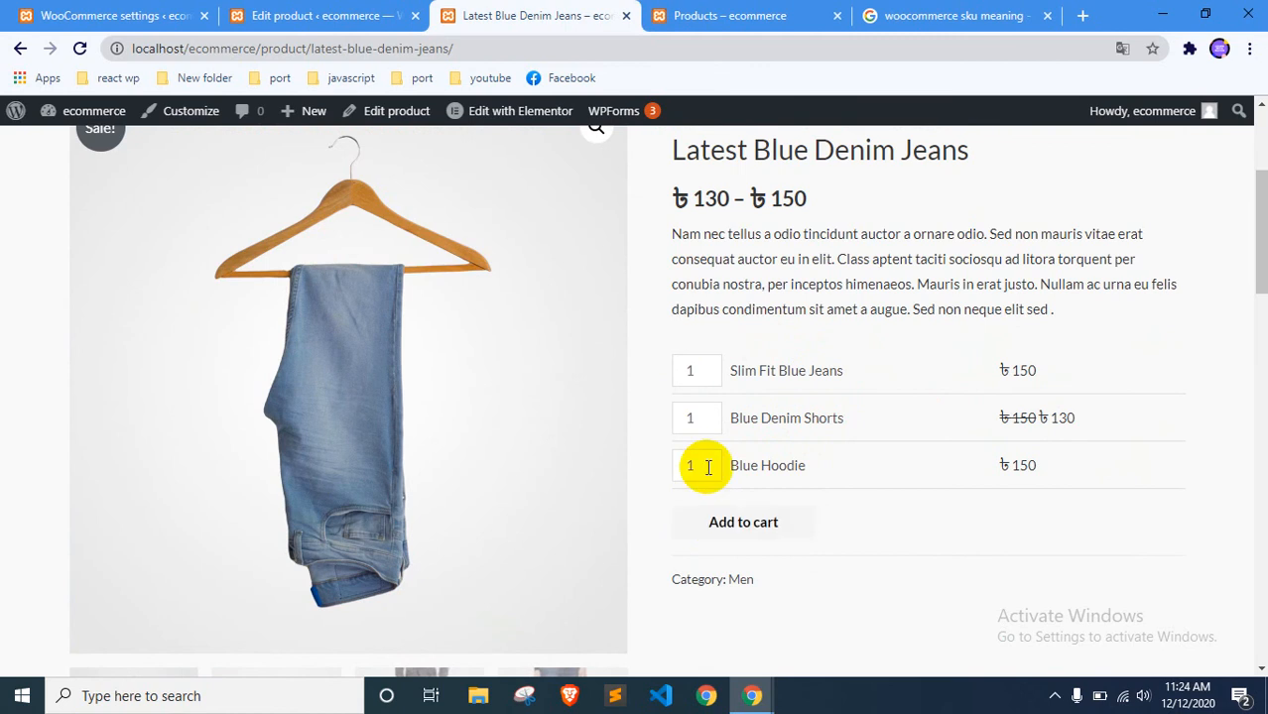
# - Add the three grouped items to the cart and view the cart with its totals
pyautogui.click(739, 522)
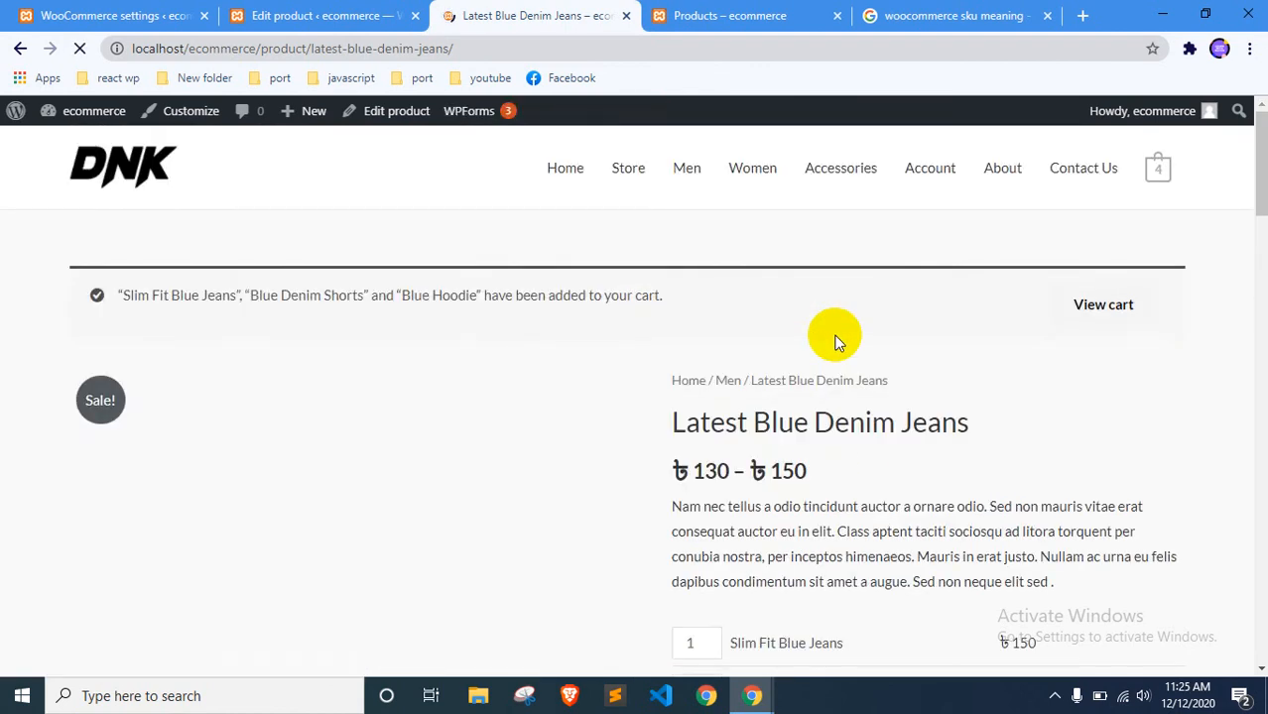
pyautogui.click(1103, 309)
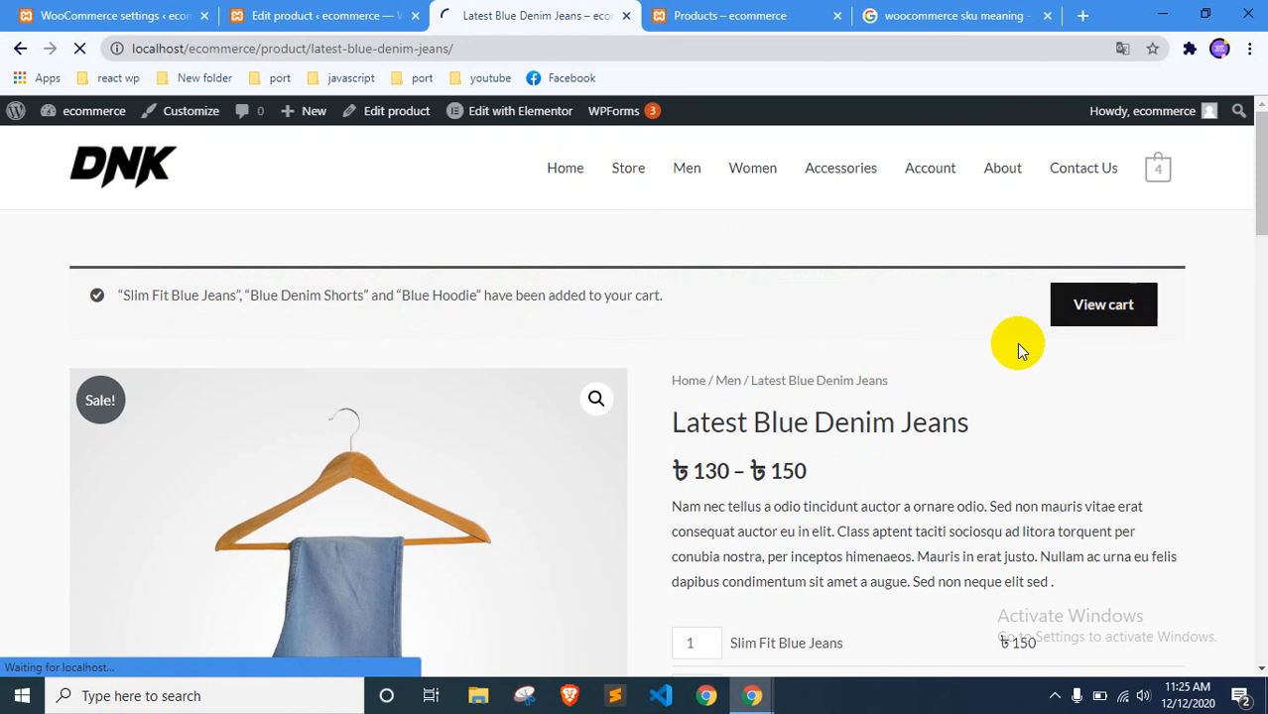
pyautogui.scroll(-3, 937, 376)
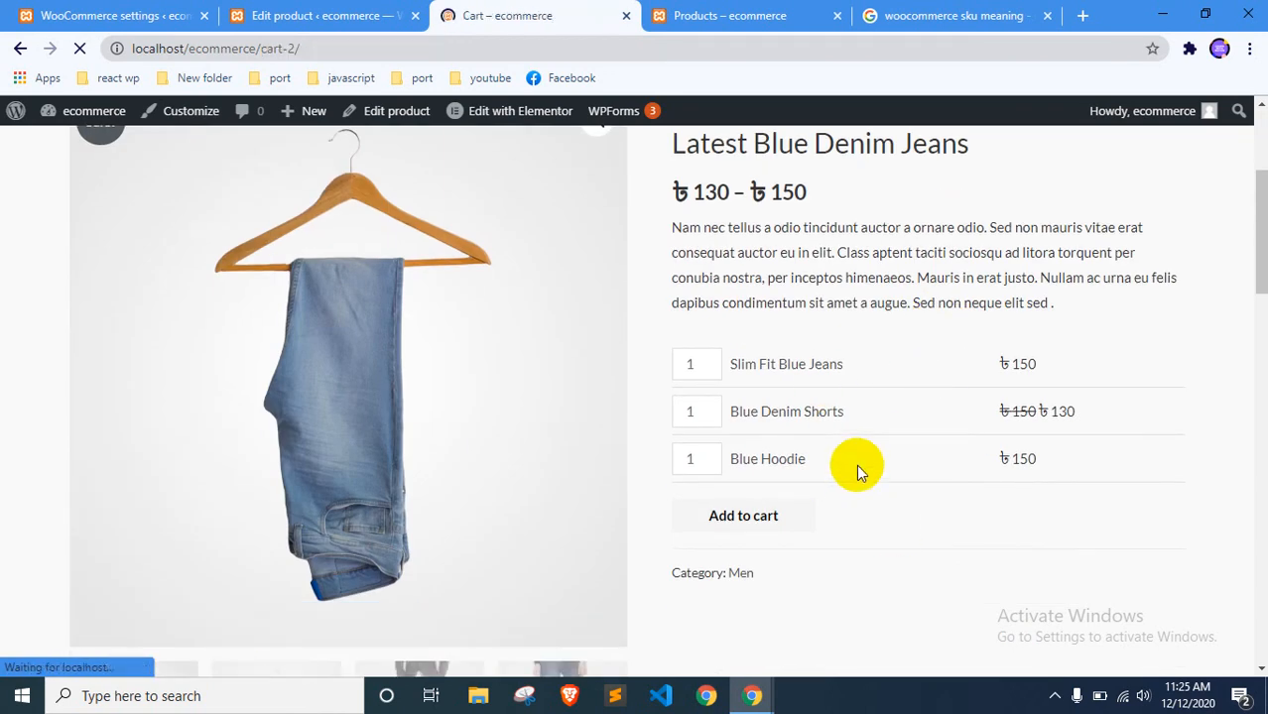
pyautogui.scroll(-2, 508, 479)
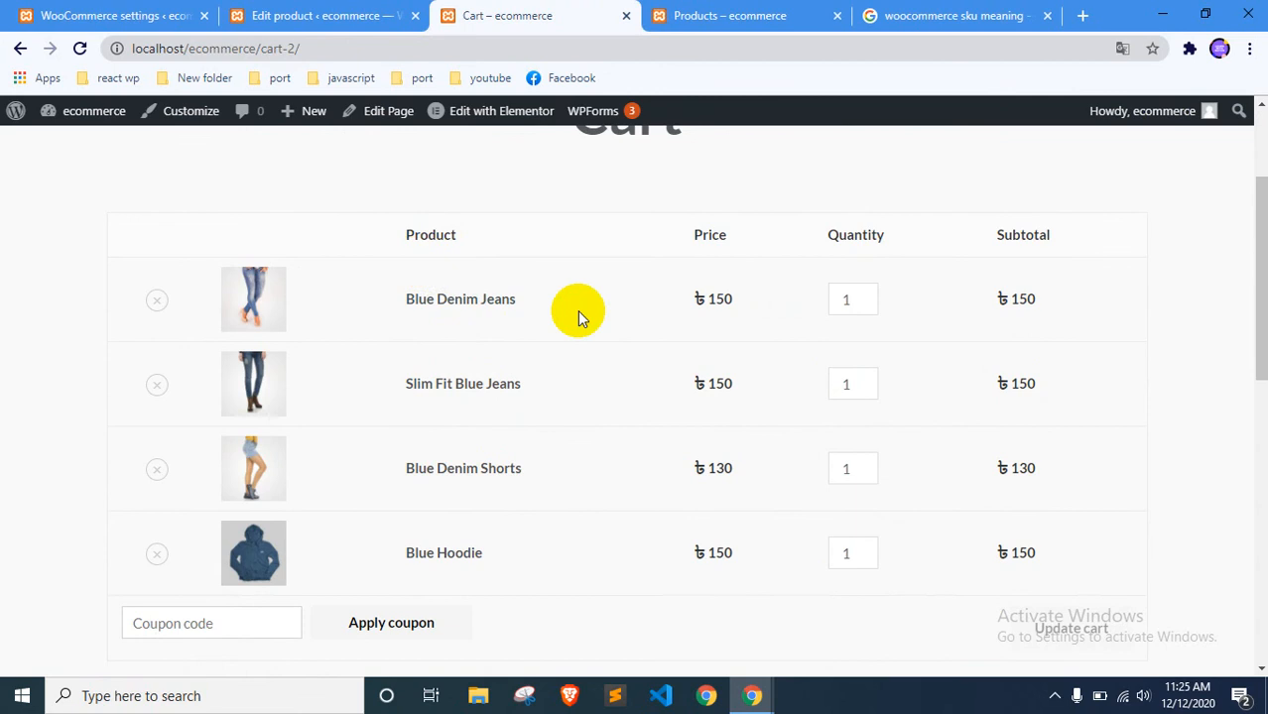
pyautogui.scroll(-2, 735, 413)
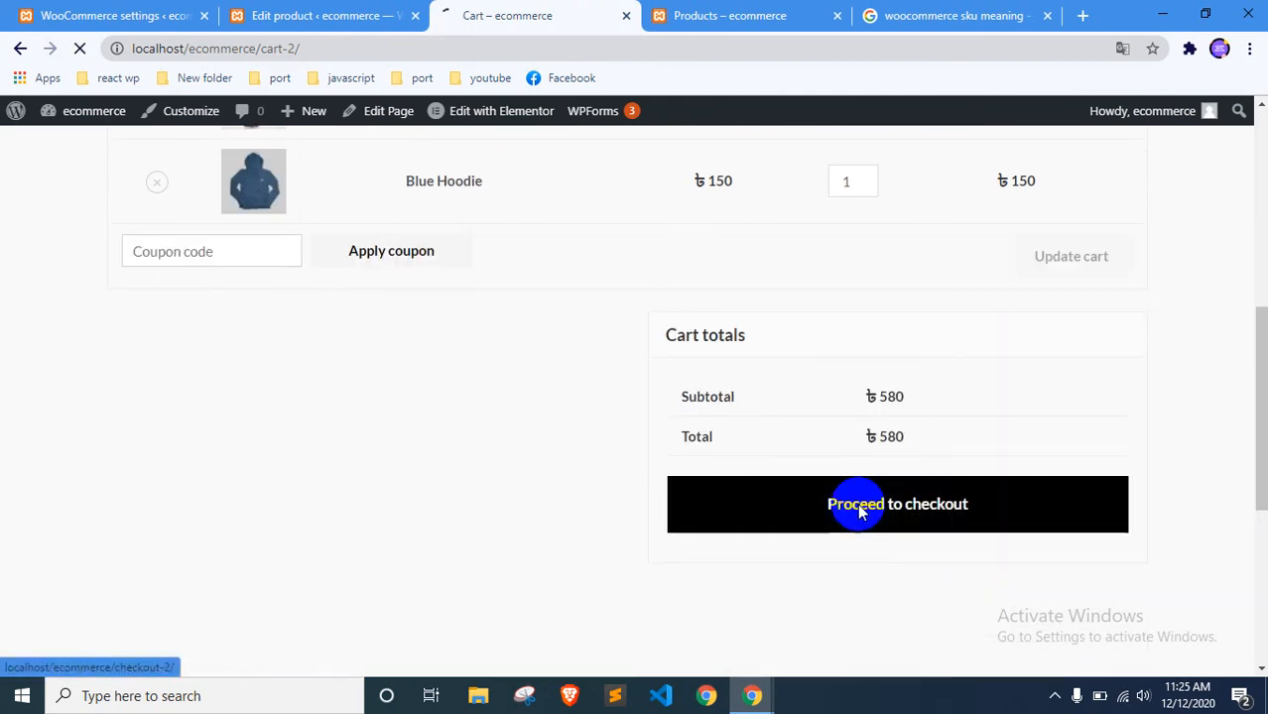
# - Proceed to checkout and examine the items and total in the order summary
pyautogui.click(857, 503)
pyautogui.scroll(3, 595, 441)
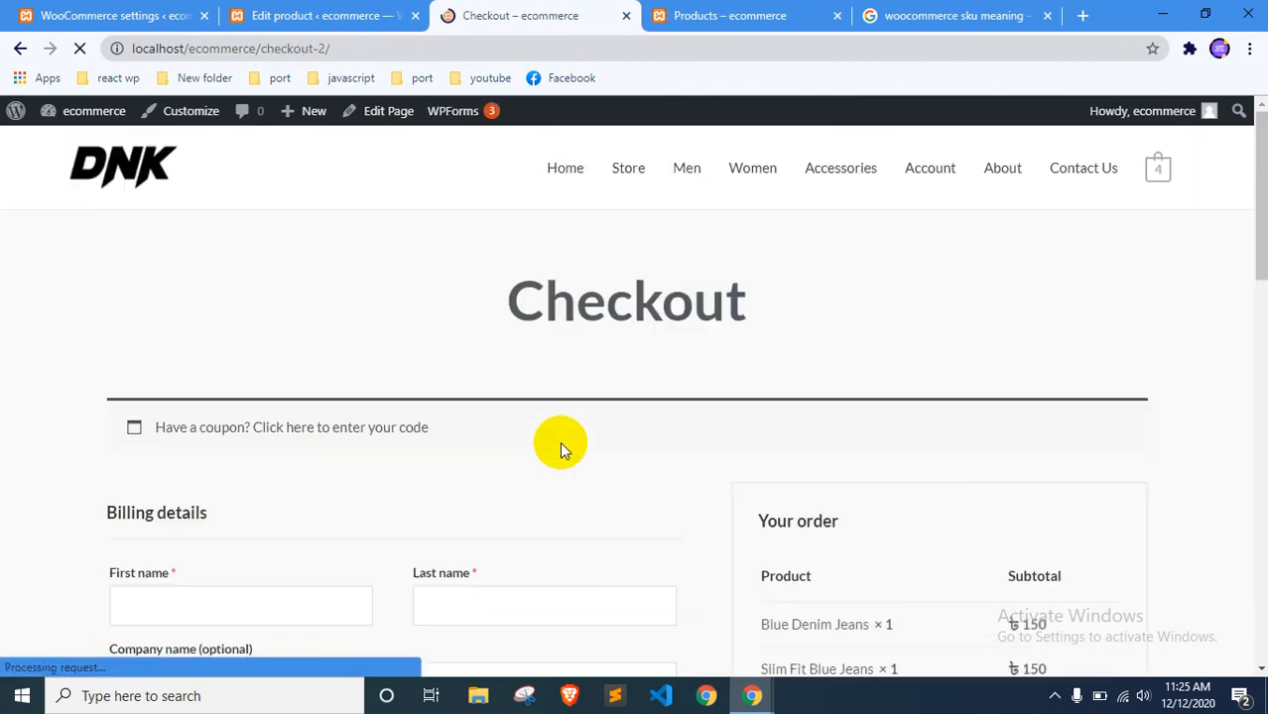
pyautogui.scroll(-5, 596, 419)
pyautogui.scroll(-1, 972, 313)
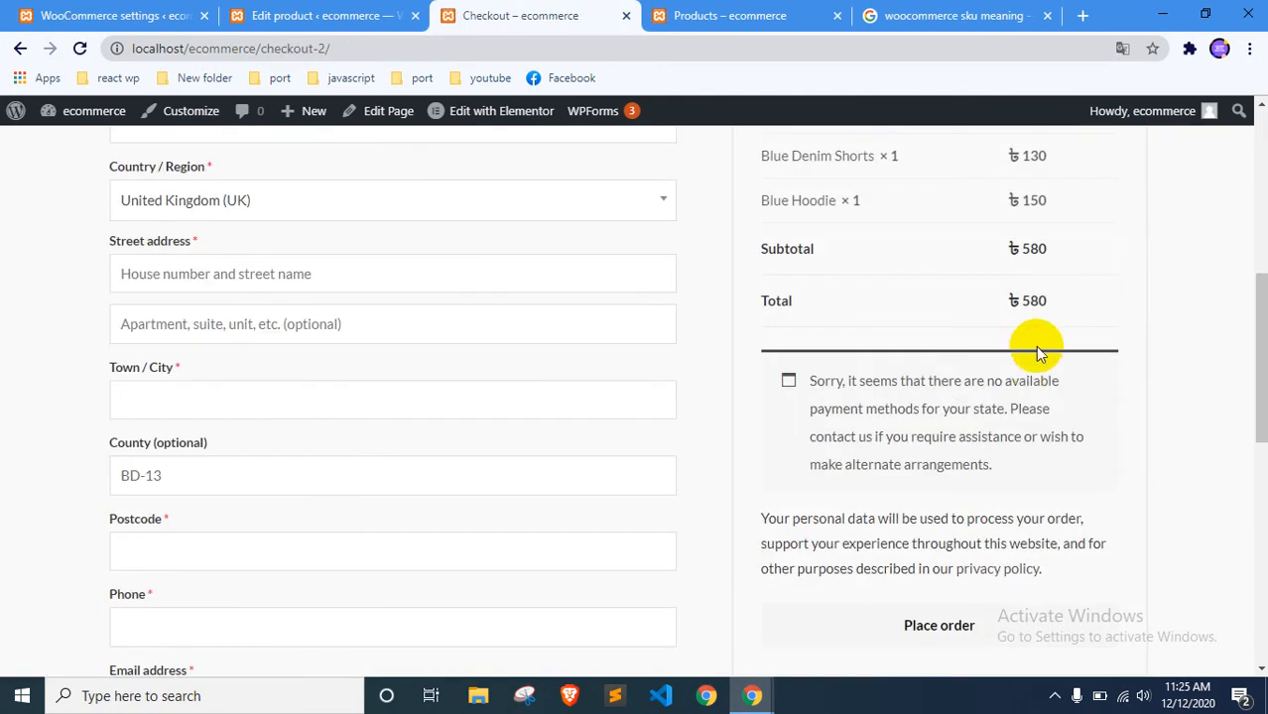
pyautogui.moveTo(1015, 298); pyautogui.dragTo(1059, 305)
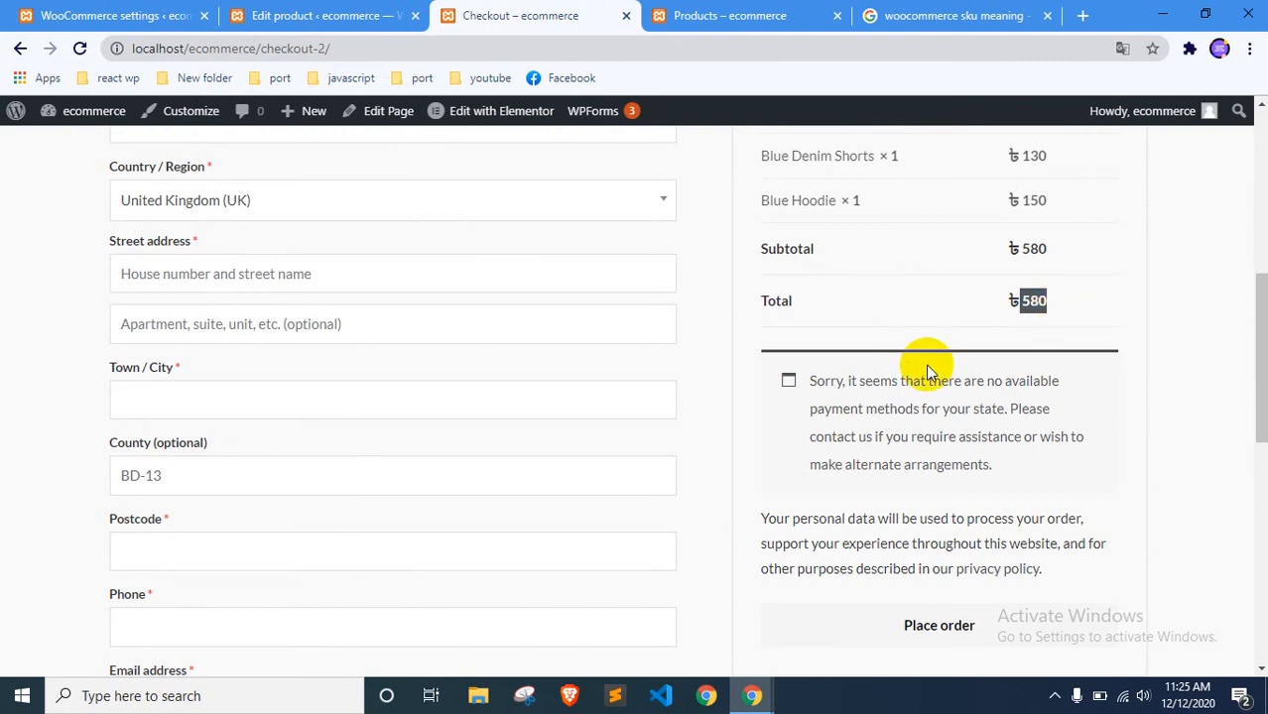
pyautogui.scroll(2, 928, 372)
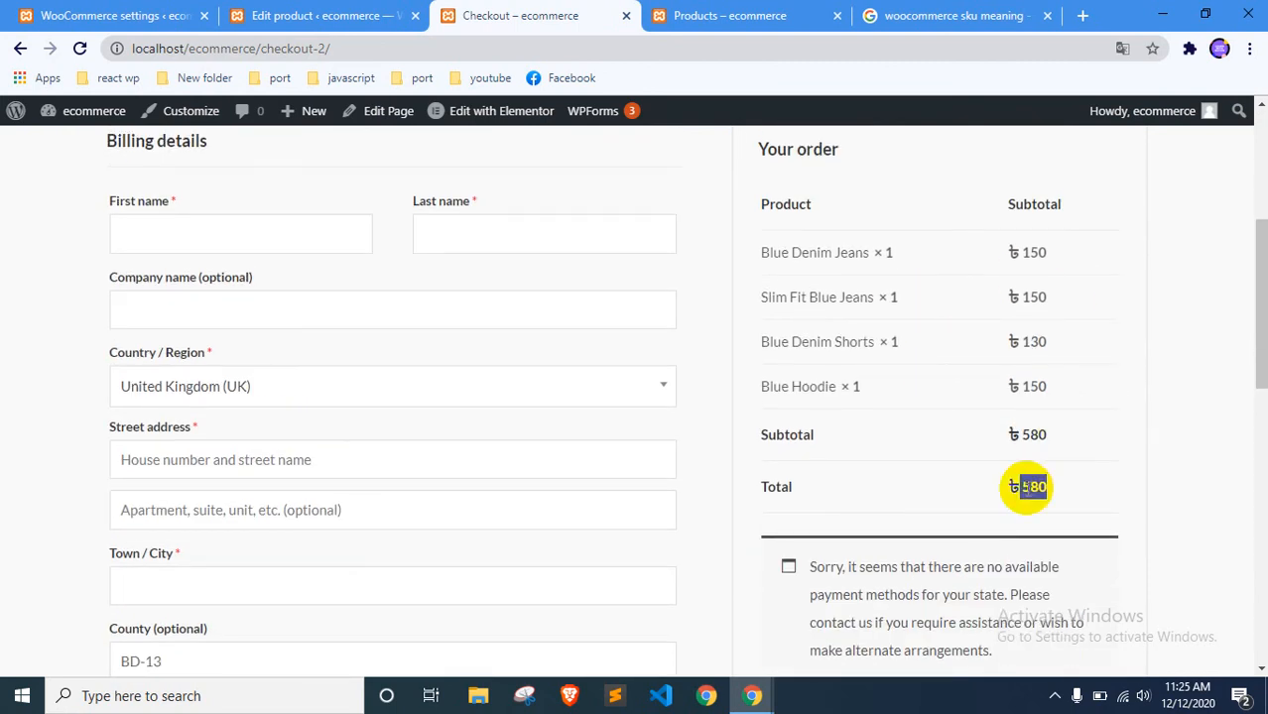
pyautogui.scroll(-2, 873, 425)
pyautogui.scroll(5, 911, 426)
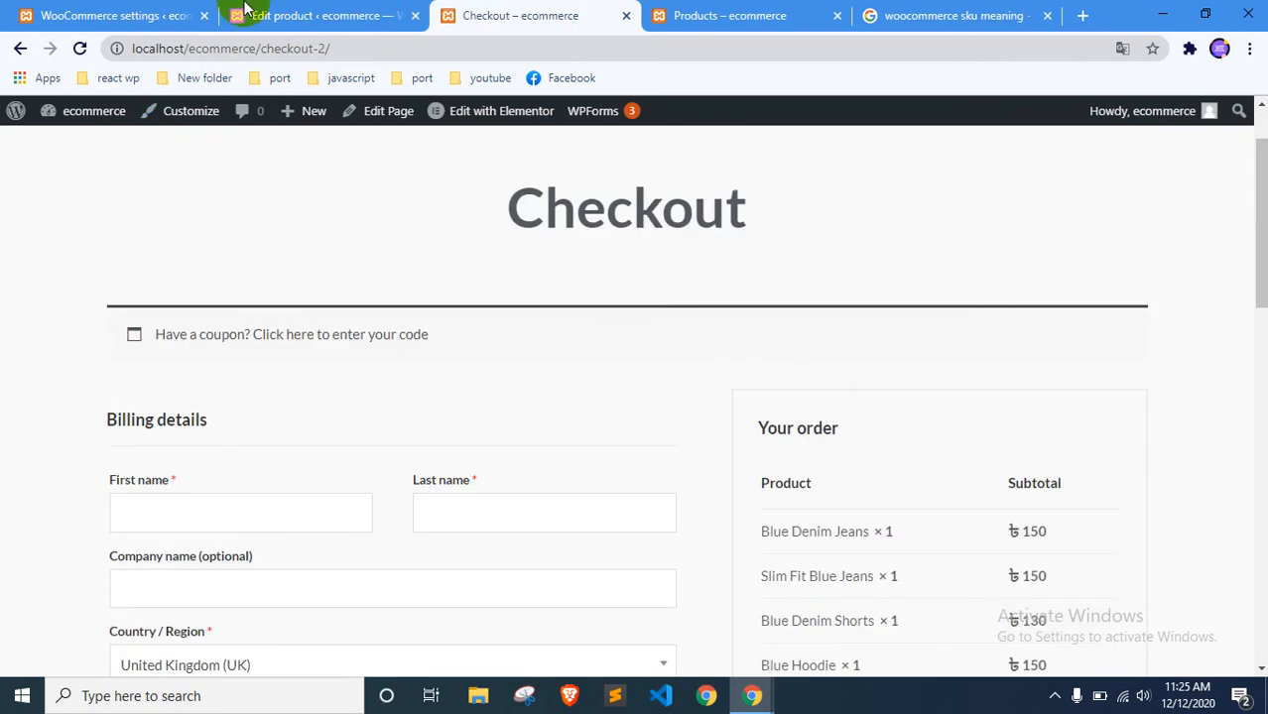
# - Glance at the product editor and return from the checkout to the cart page
pyautogui.click(253, 15)
pyautogui.scroll(-3, 439, 273)
pyautogui.click(479, 10)
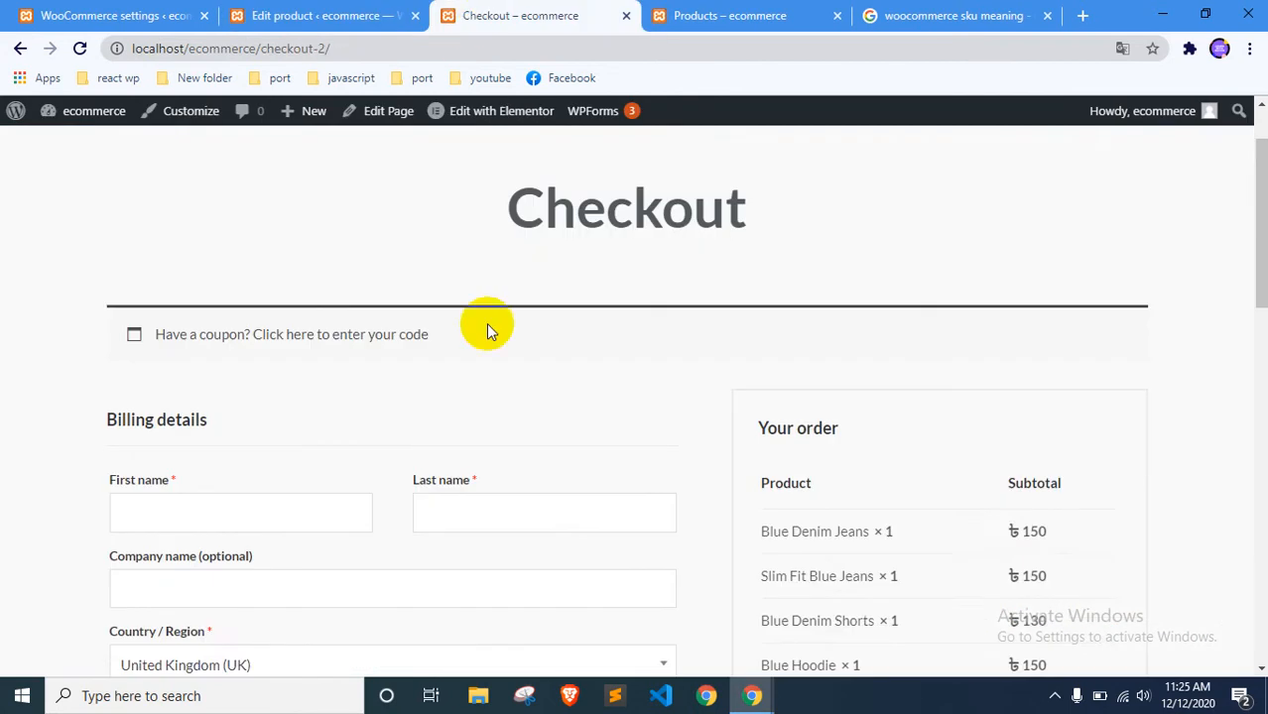
pyautogui.click(18, 48)
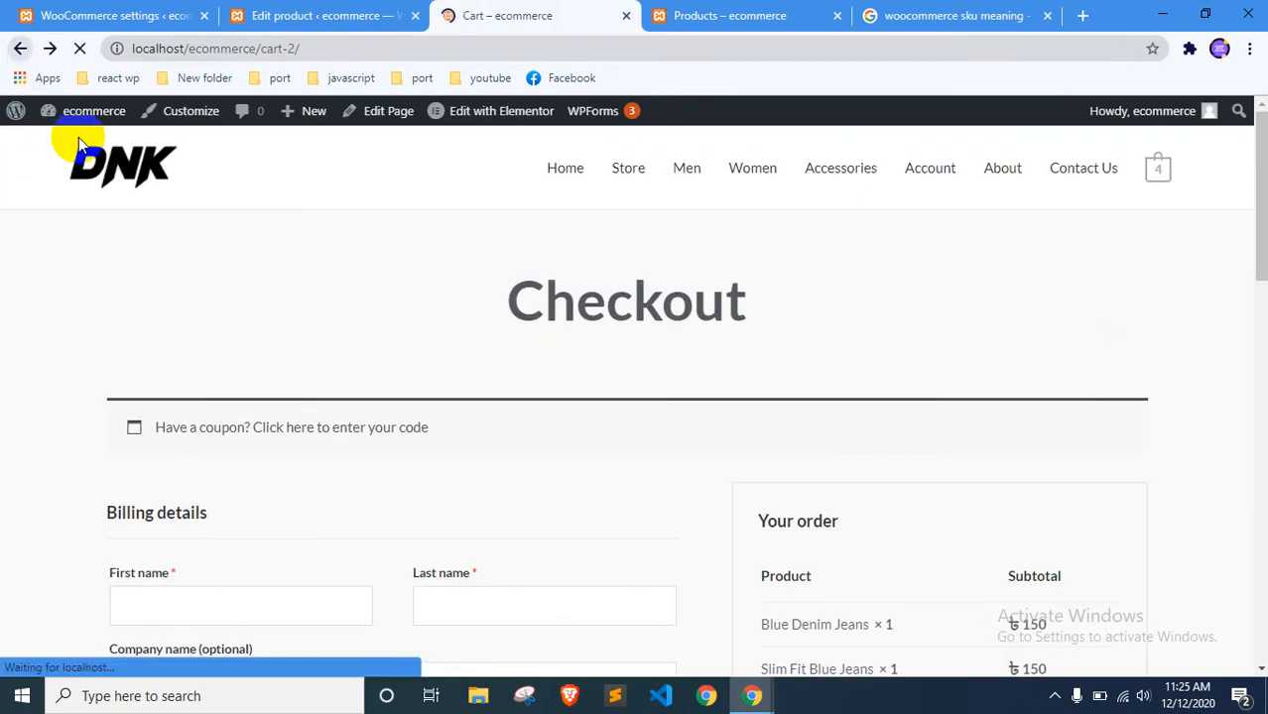
# - In the product editor, review the grouped product's linked products, attributes, product type choices and advanced settings
pyautogui.click(362, 15)
pyautogui.scroll(-15, 416, 298)
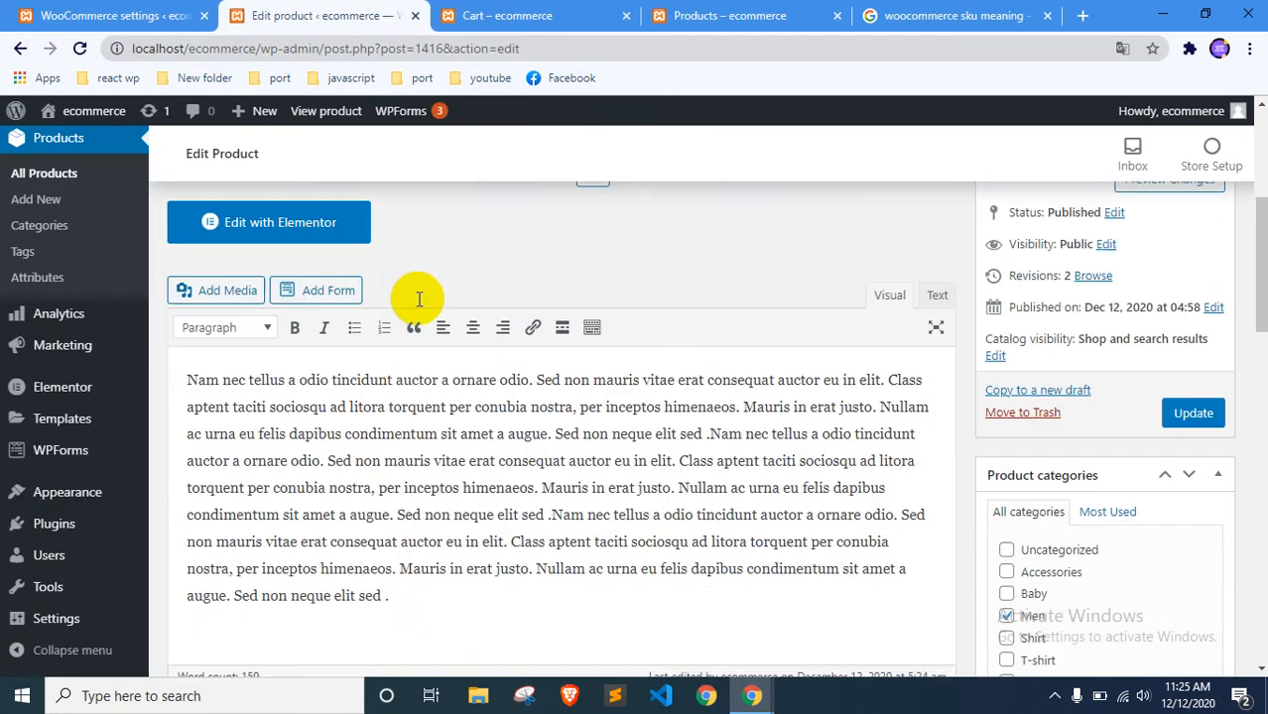
pyautogui.scroll(3, 274, 248)
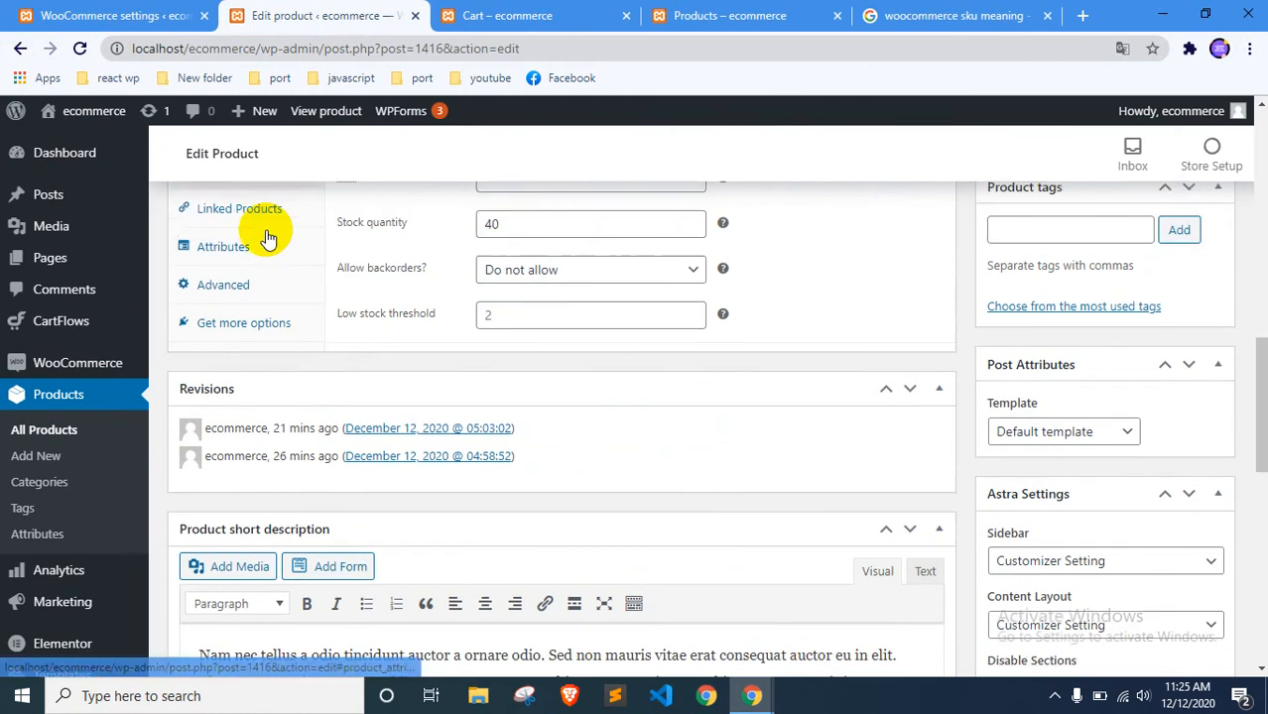
pyautogui.click(235, 437)
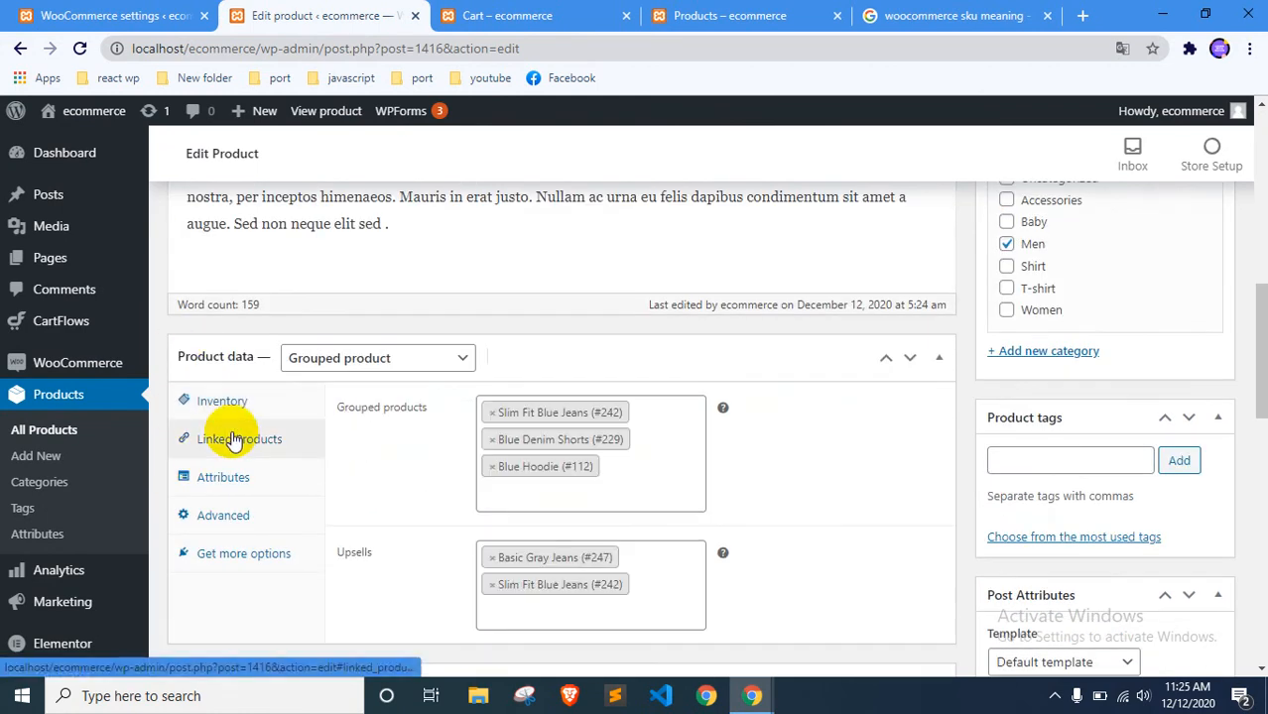
pyautogui.click(243, 484)
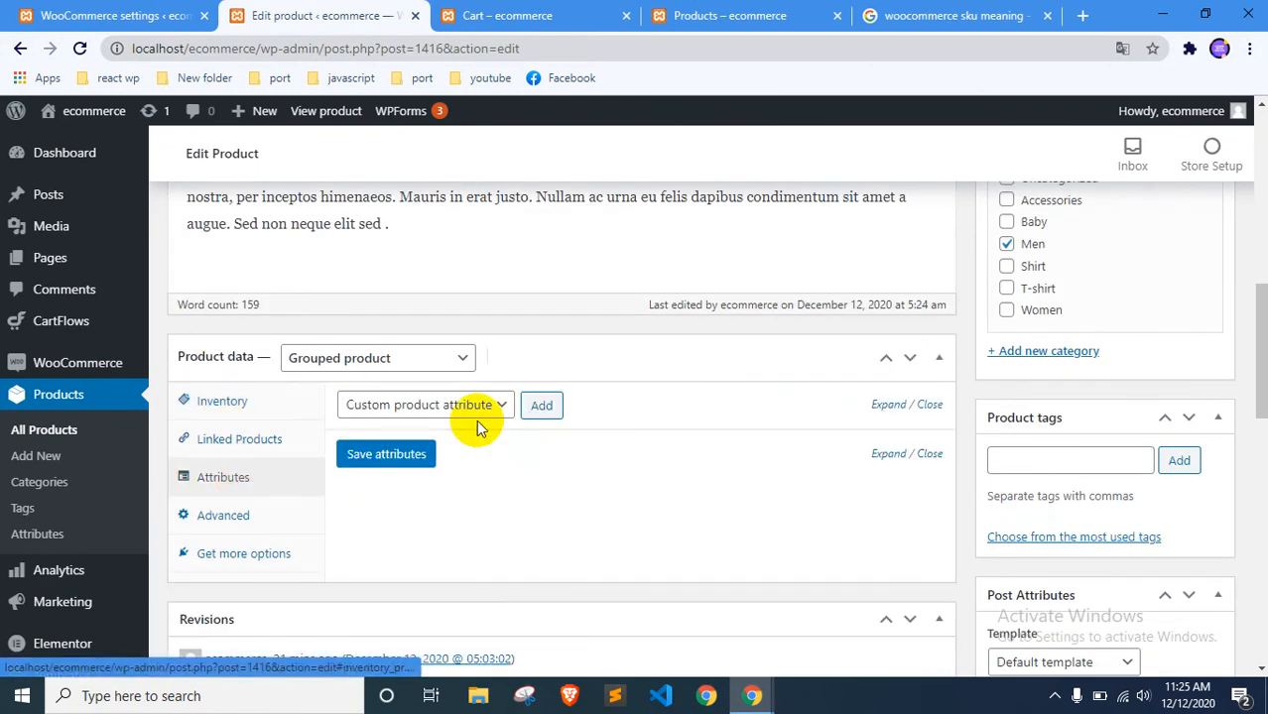
pyautogui.click(351, 360)
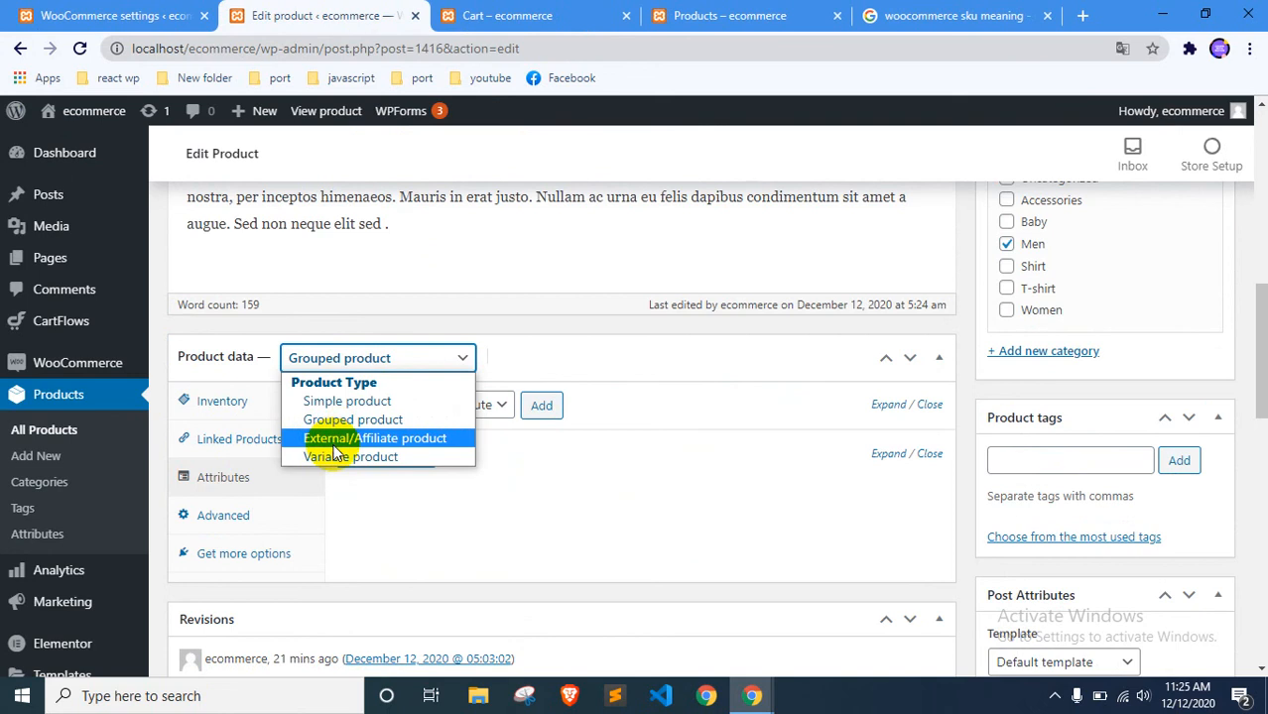
pyautogui.click(585, 339)
pyautogui.click(223, 523)
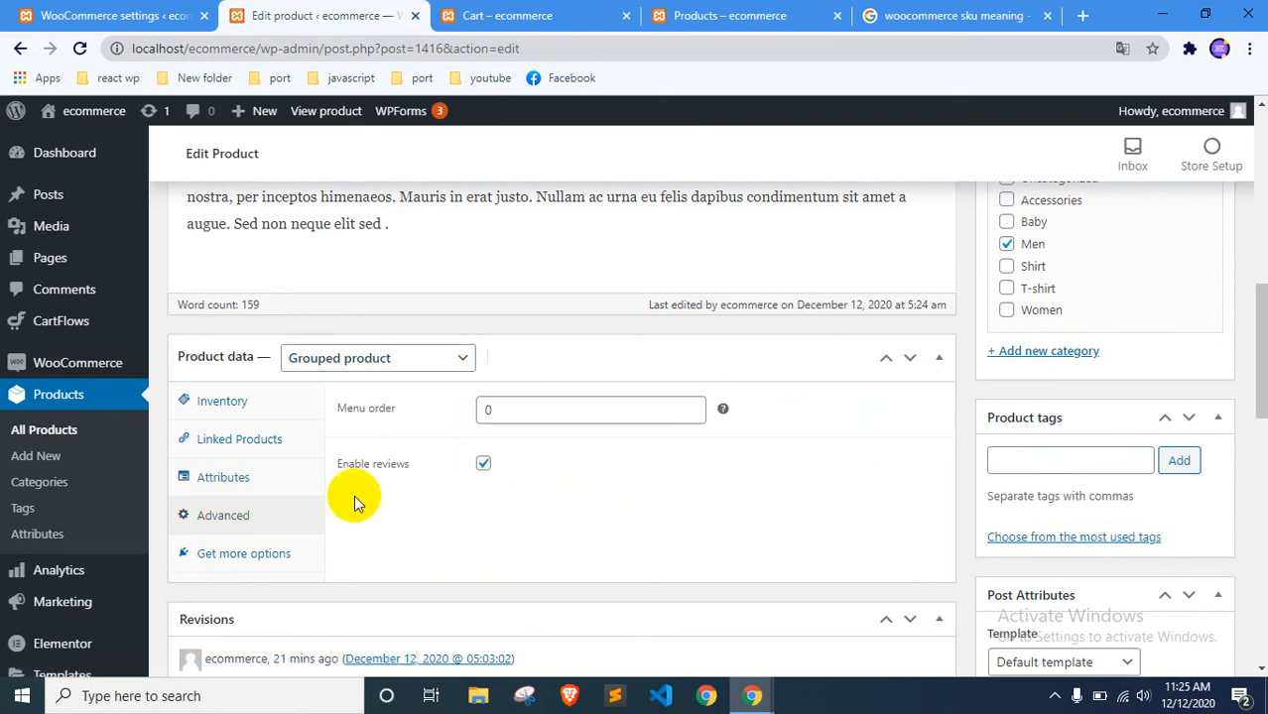
pyautogui.click(245, 480)
pyautogui.click(260, 448)
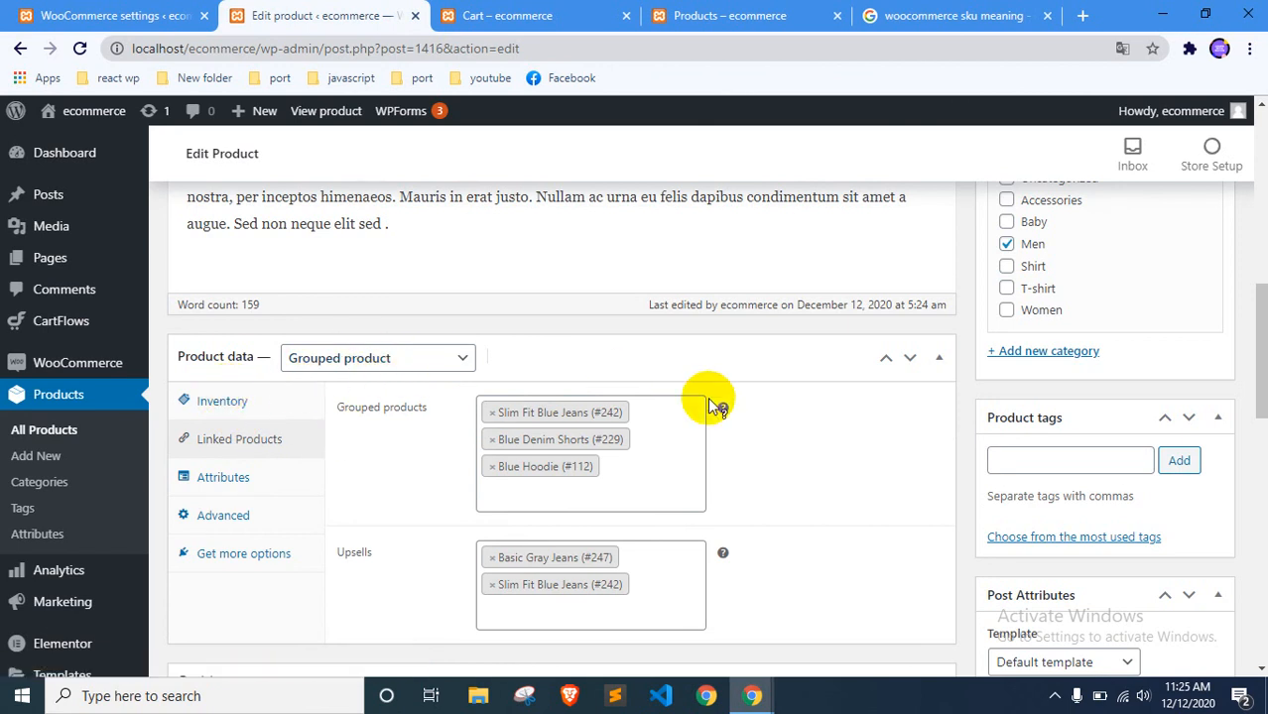
# - Open the product type choices in the product data of Latest Blue Denim Jeans
pyautogui.scroll(10, 475, 348)
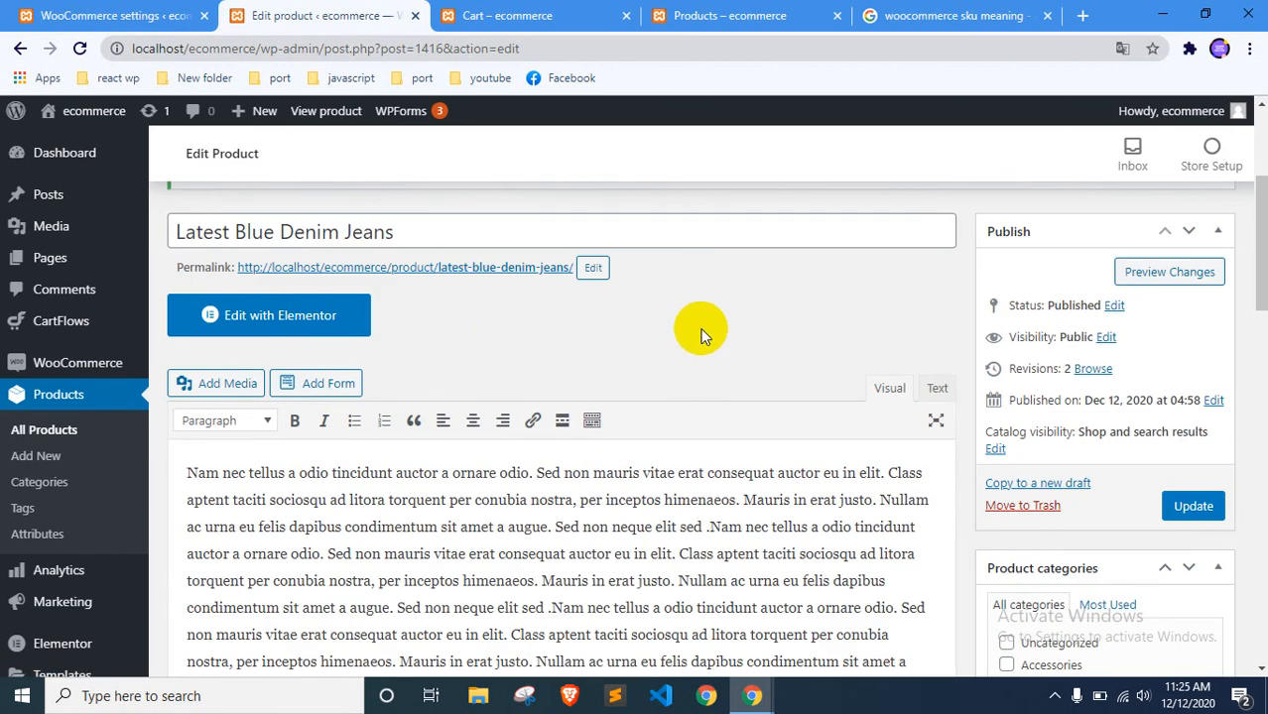
pyautogui.scroll(-10, 699, 334)
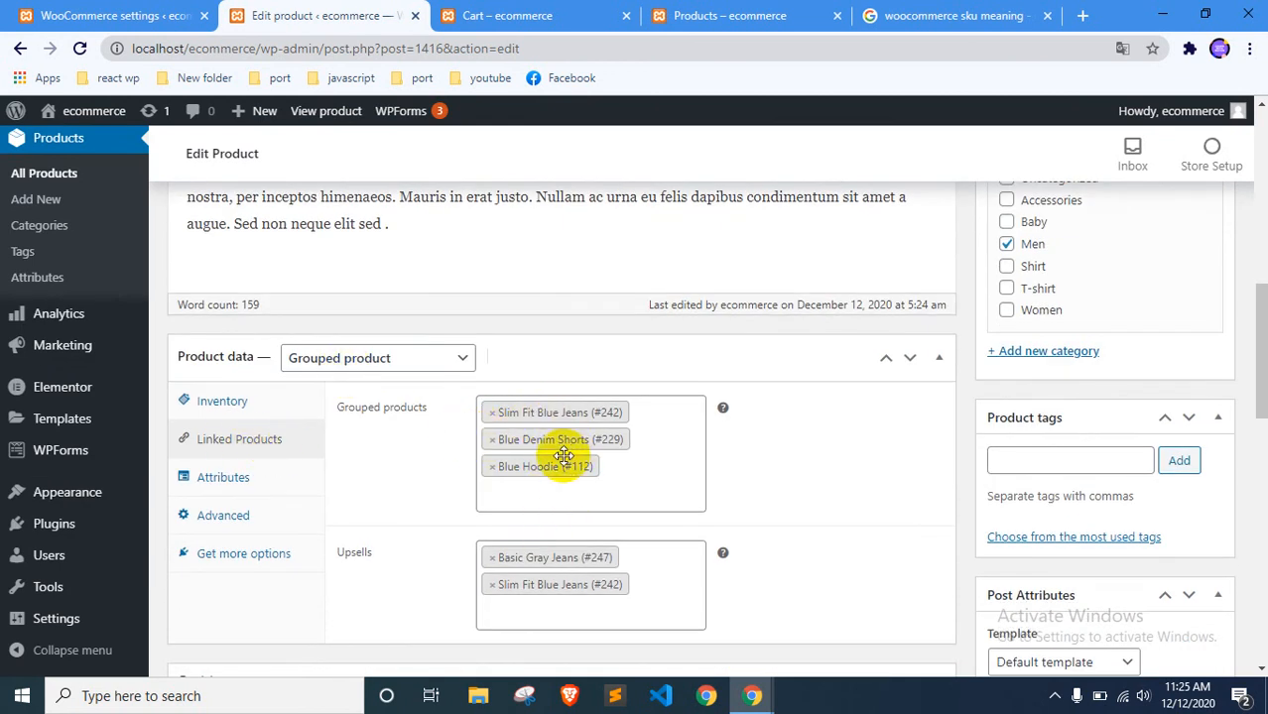
pyautogui.scroll(3, 775, 401)
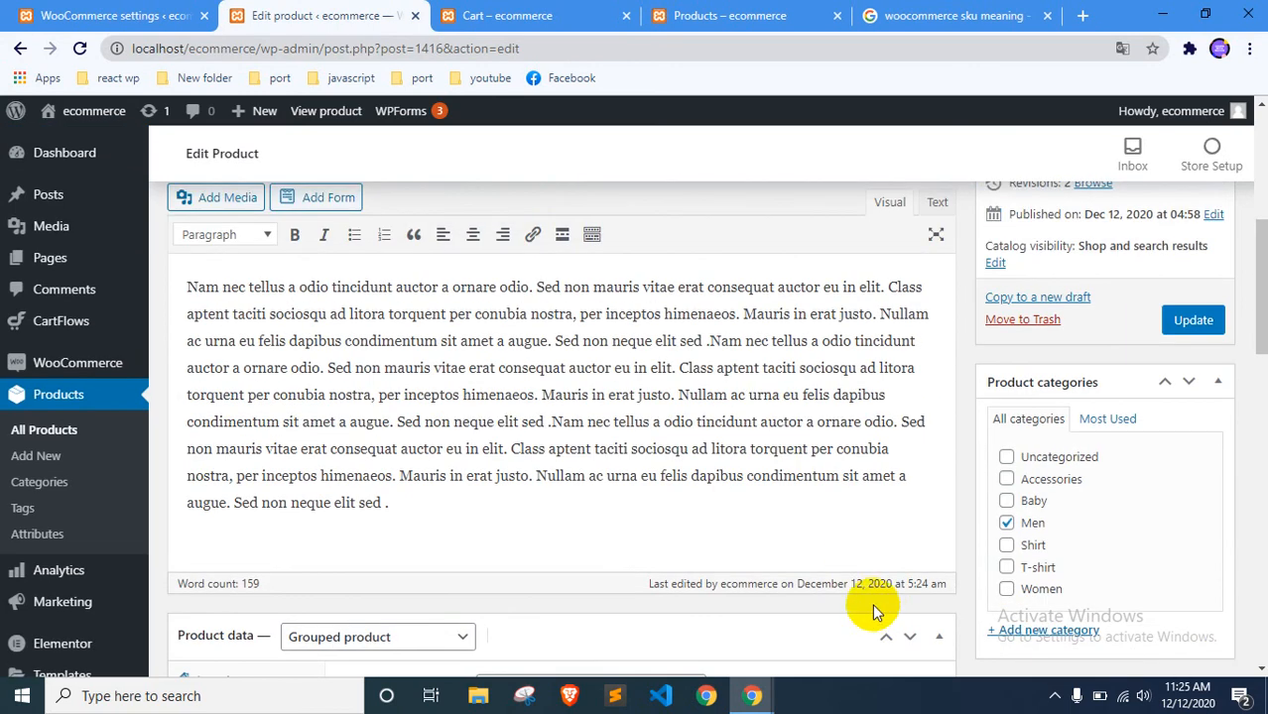
pyautogui.scroll(-2, 820, 581)
pyautogui.click(418, 453)
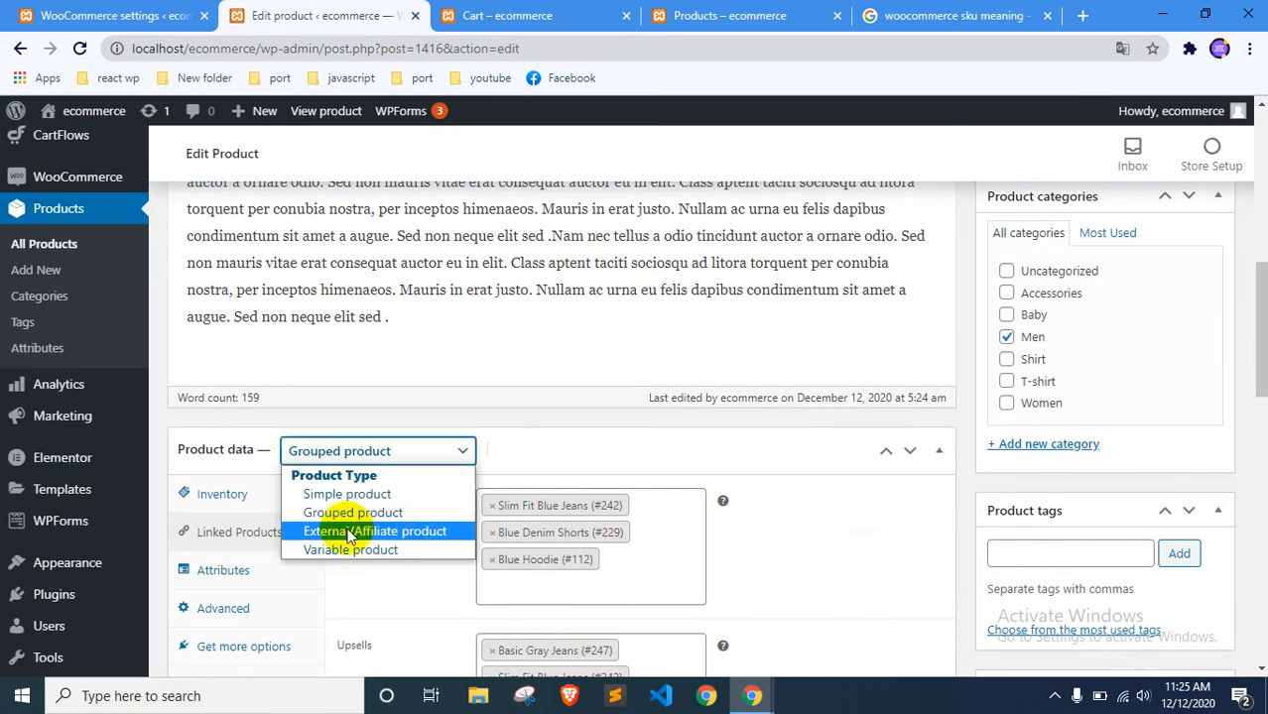